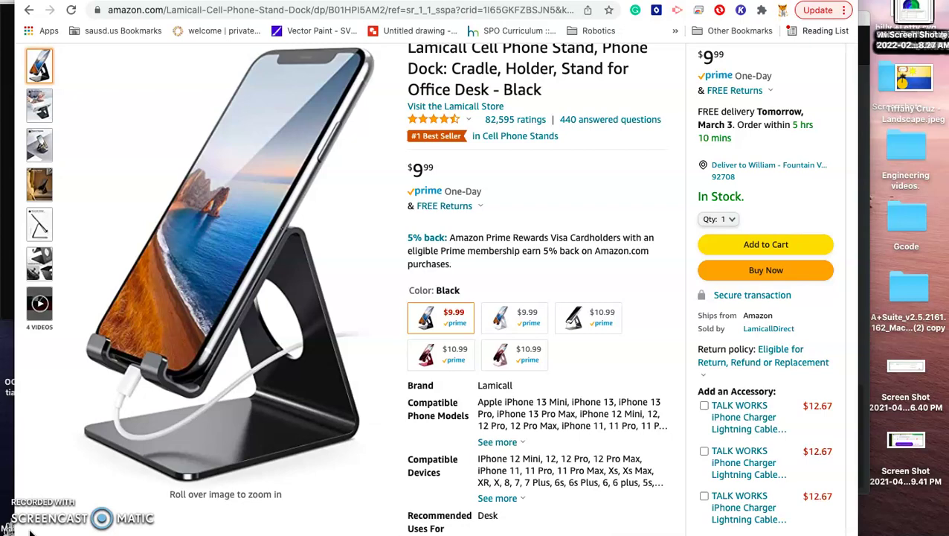
Step: Switch from the Amazon product page to the Onshape phone stand document and return to the documents overview
mouse_move(272, 271)
left_click(588, 2)
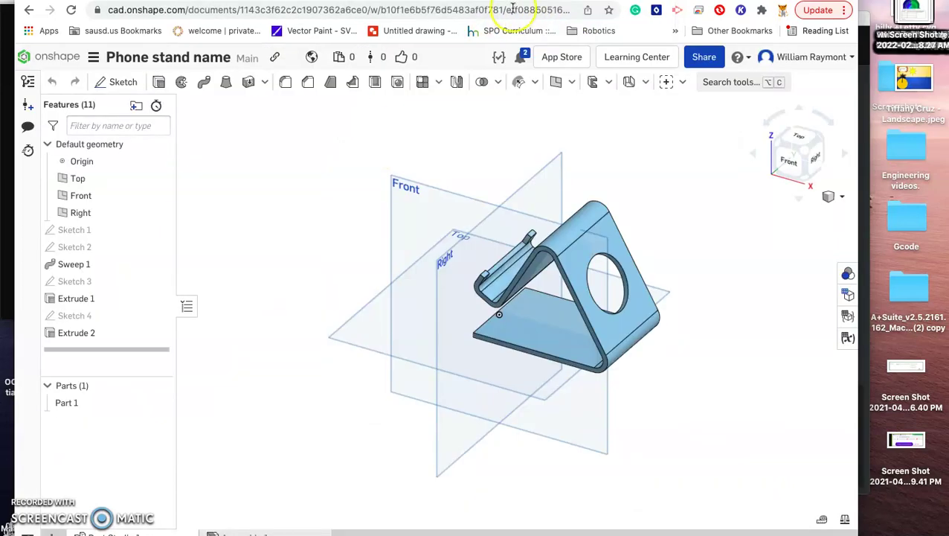
left_click(49, 60)
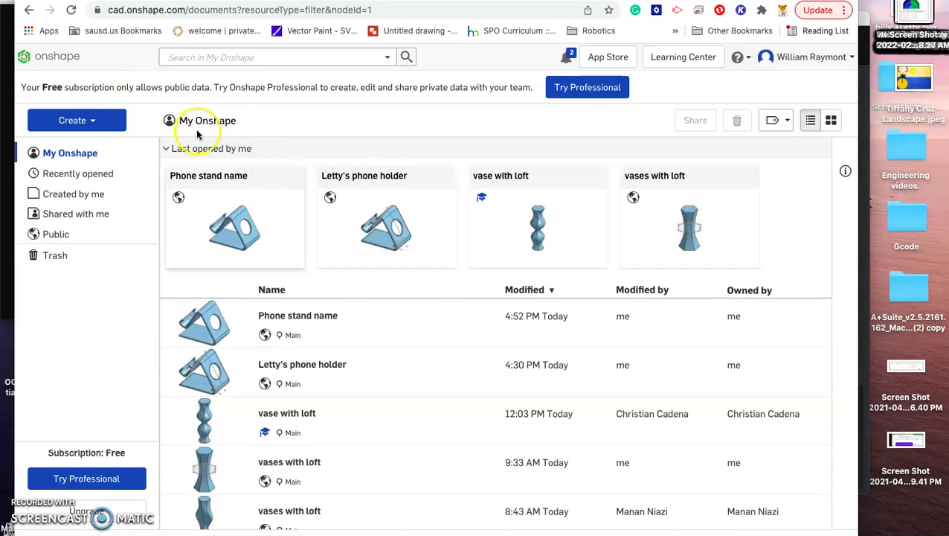
Step: Create a new public document named "Phone stand 3"
left_click(75, 124)
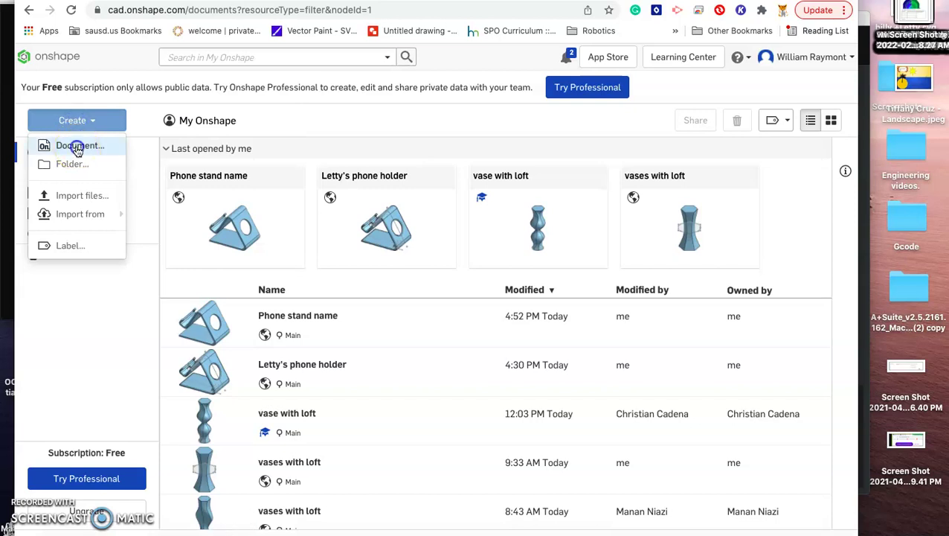
left_click(76, 146)
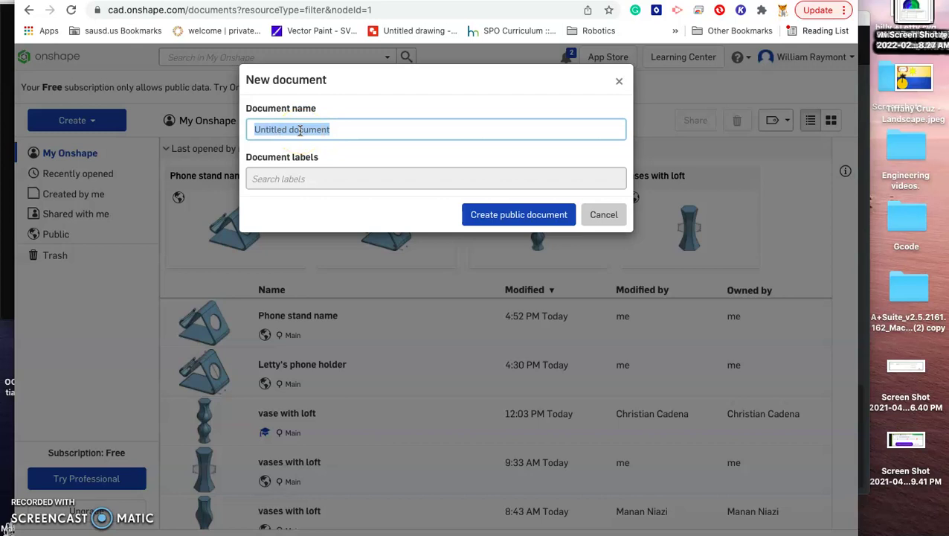
type("Phone")
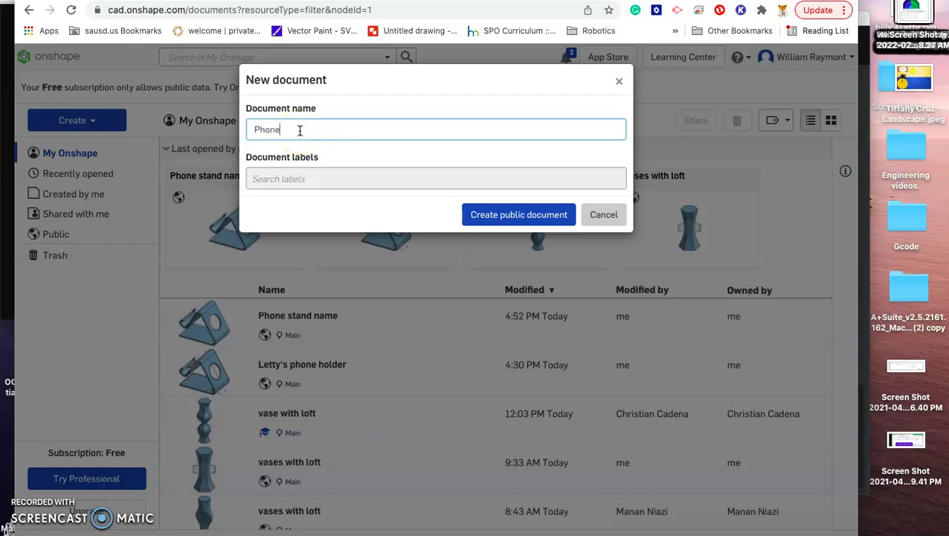
type(" stand 3")
left_click(299, 177)
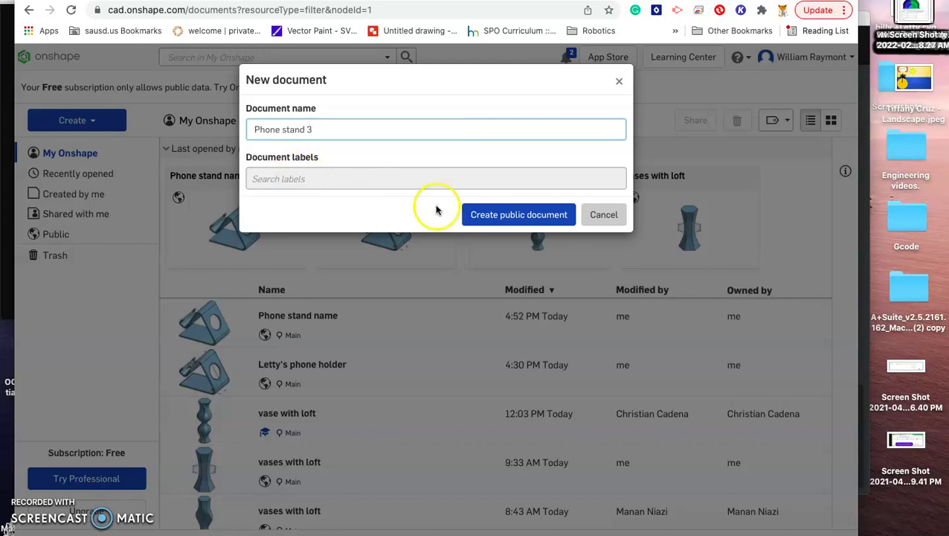
left_click(504, 214)
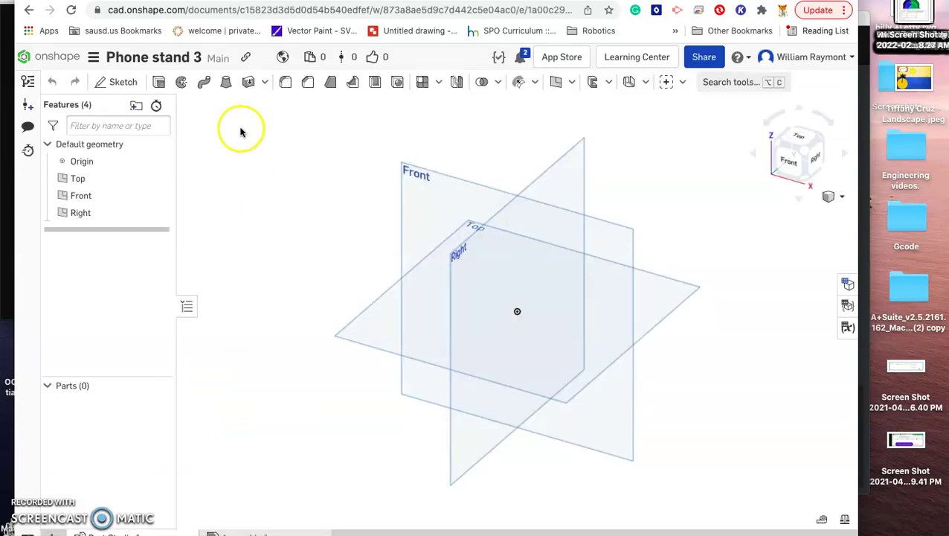
Step: Set the workspace's default length unit to Inch and accept the units
left_click(94, 60)
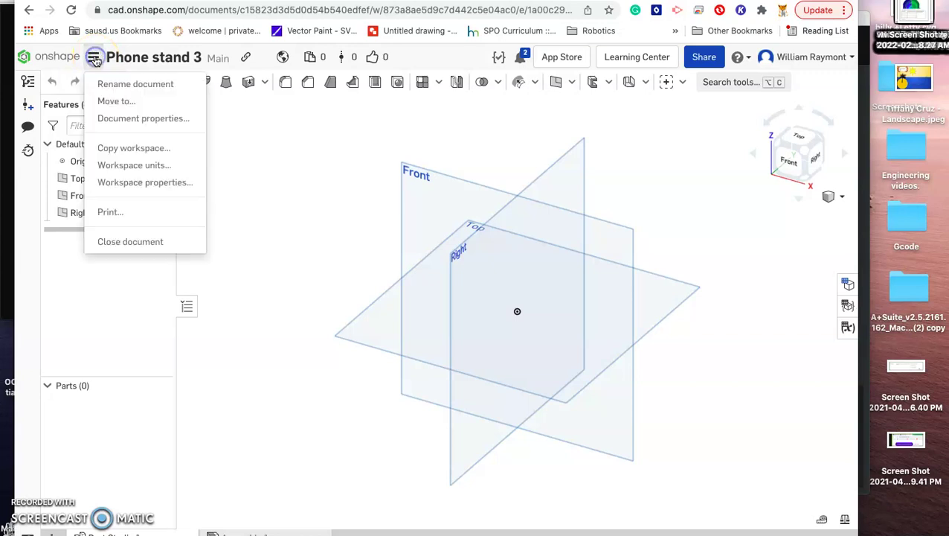
left_click(135, 166)
left_click(192, 138)
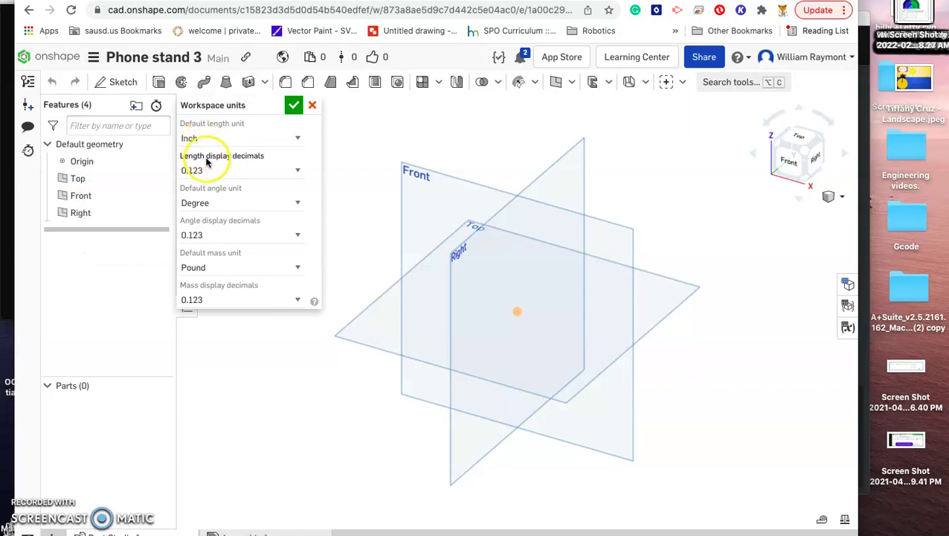
left_click(294, 108)
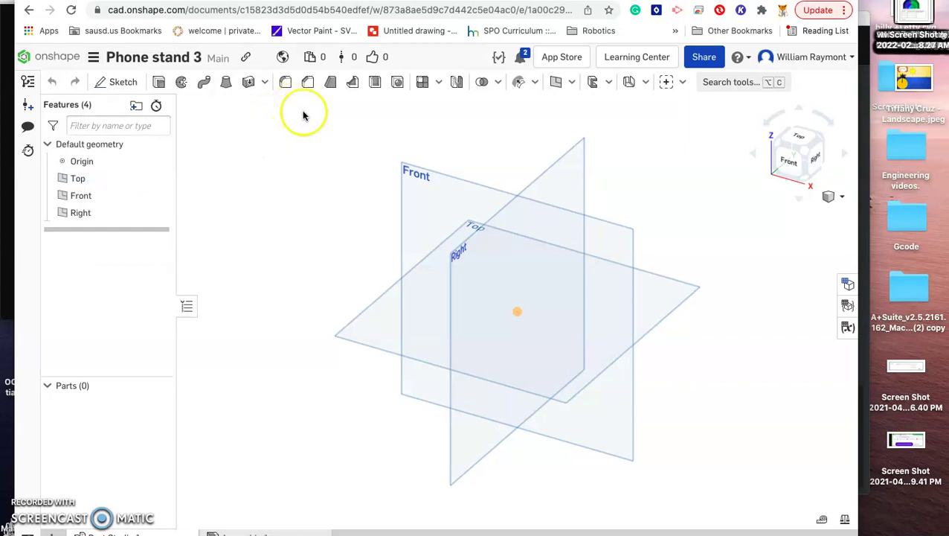
Step: Start a new sketch on the Front plane, viewed straight from the front
left_click(415, 219)
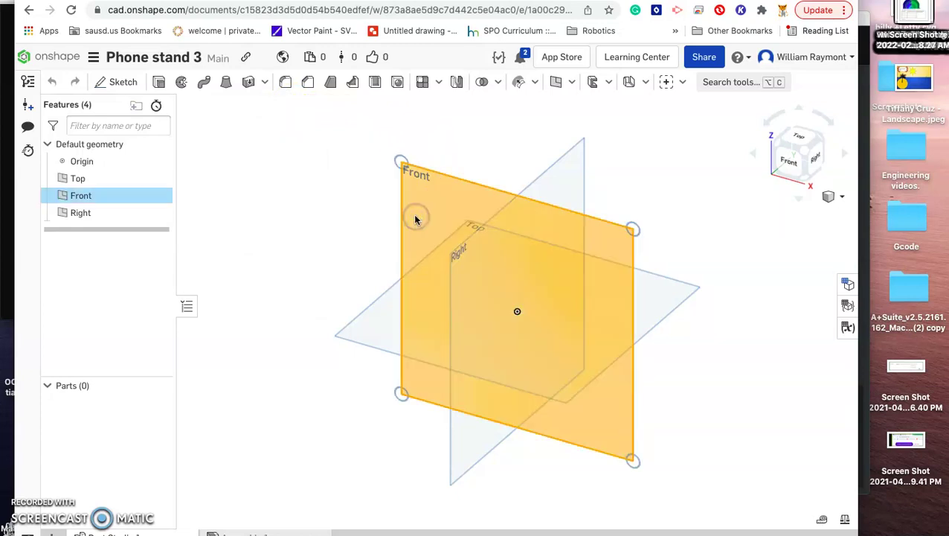
left_click(787, 164)
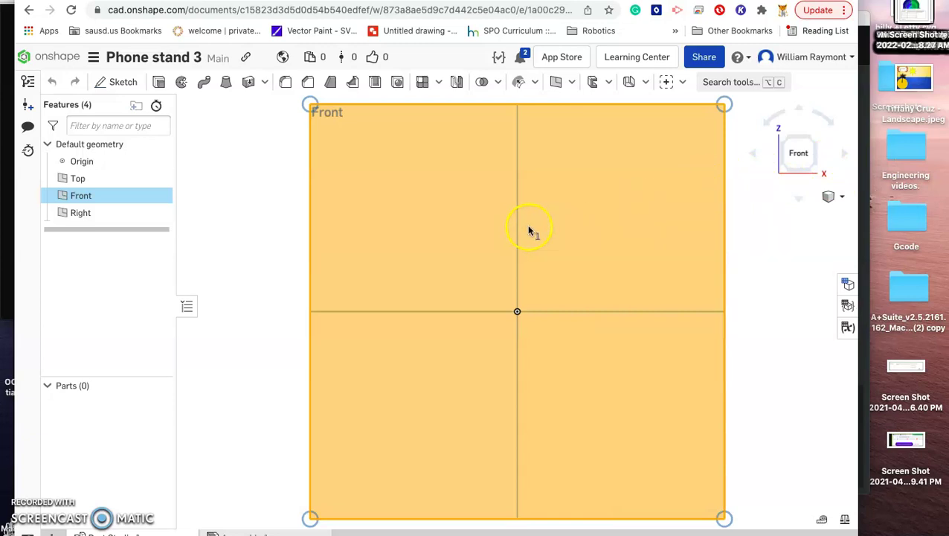
left_click(123, 83)
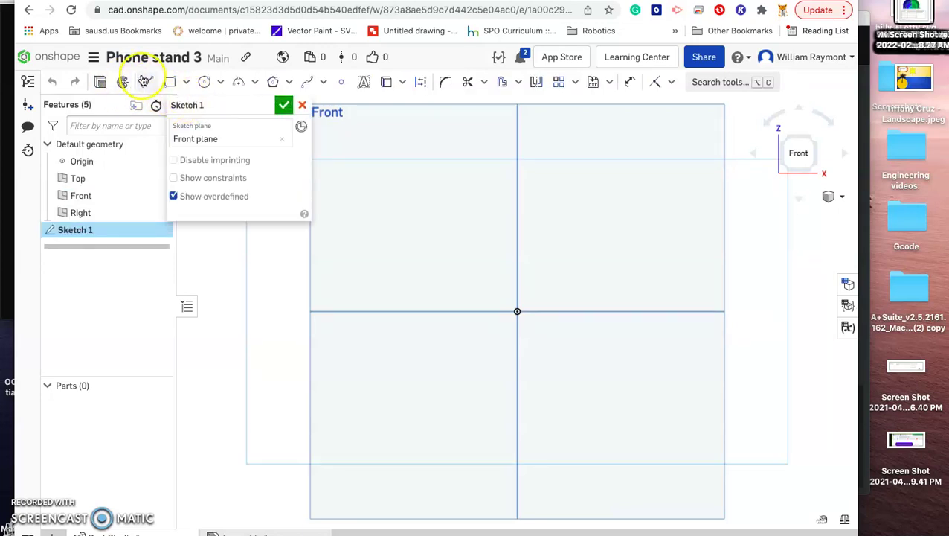
Step: Sketch a horizontal base line 4 inches long from the origin in the positive X direction
left_click(148, 83)
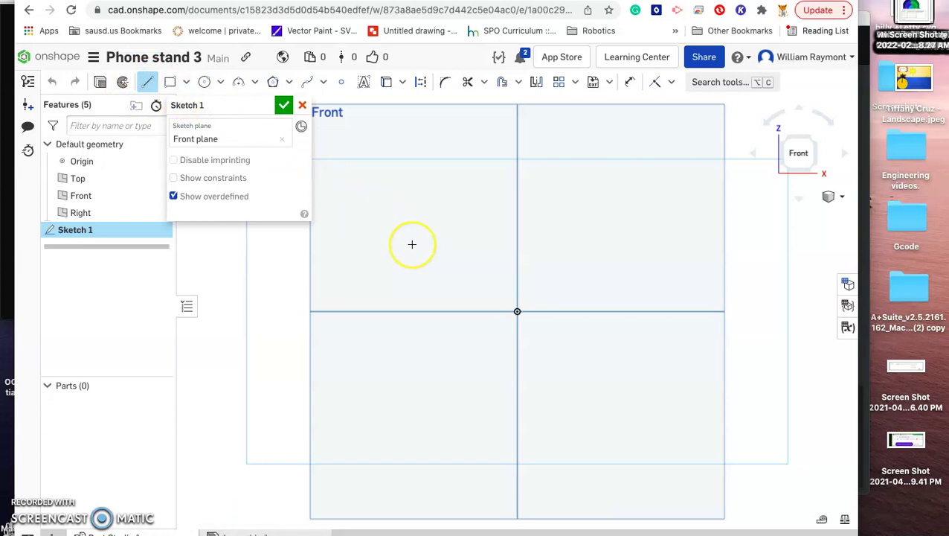
left_click(518, 311)
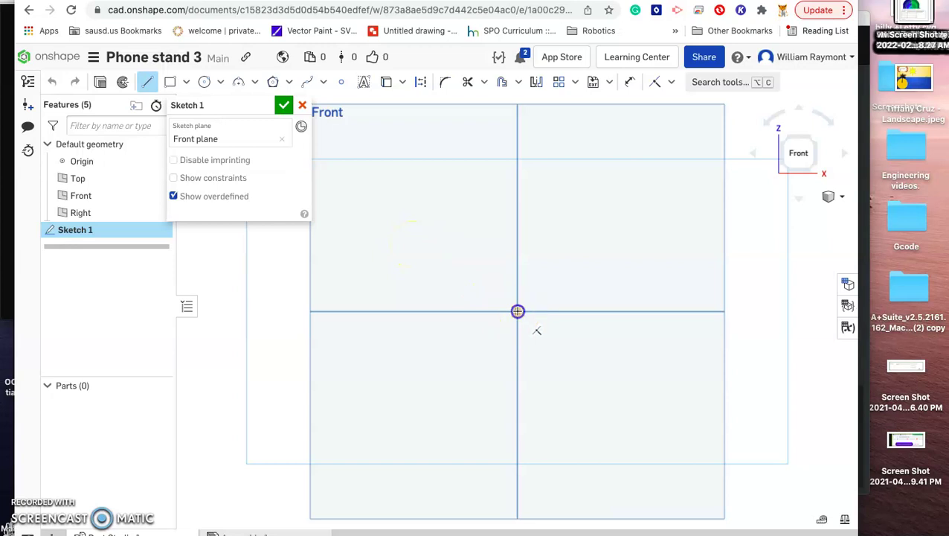
left_click(668, 311)
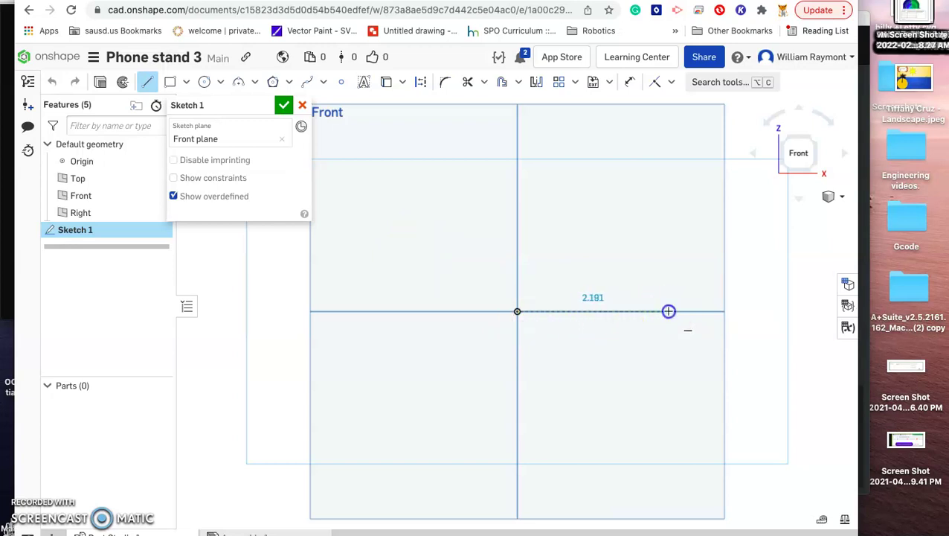
type("4")
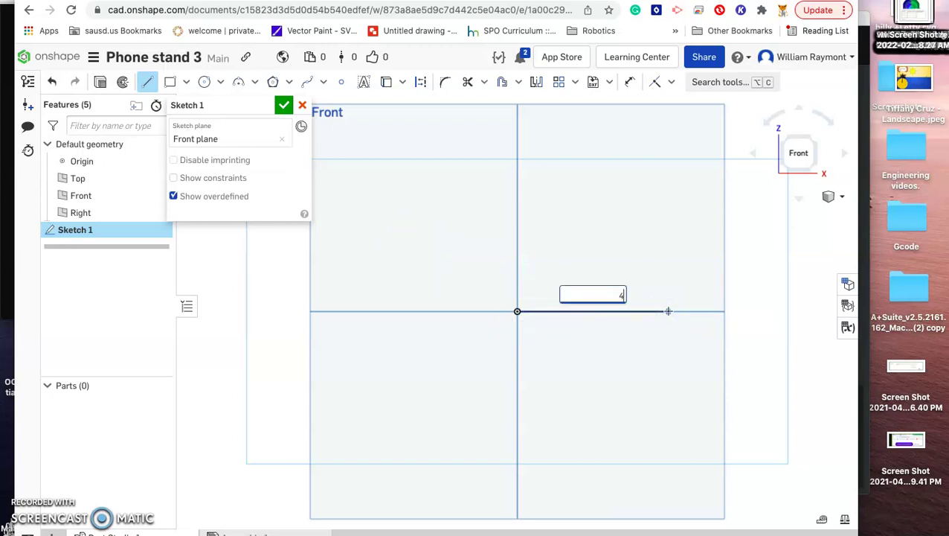
key("Return")
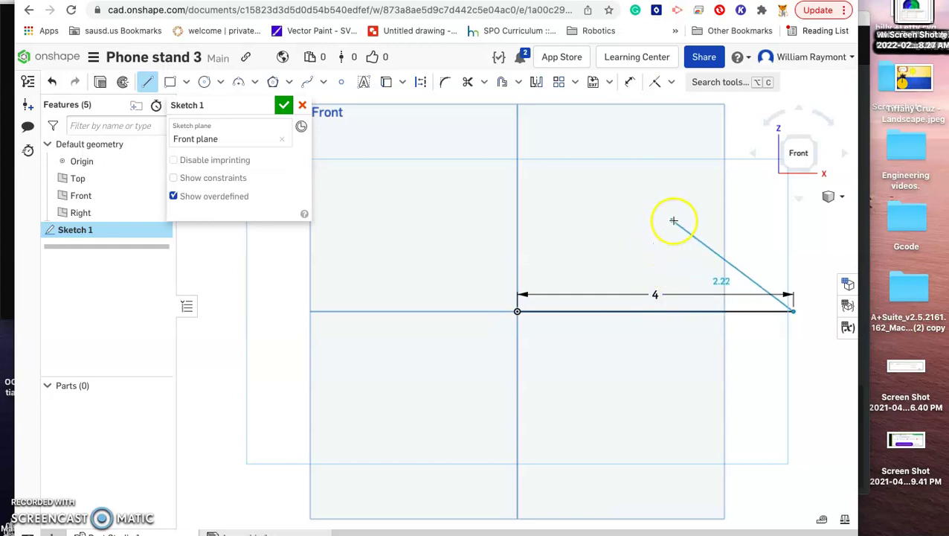
Step: Sketch a 4-inch line from the base line's far end, sloping up and back toward the origin
left_click(627, 144)
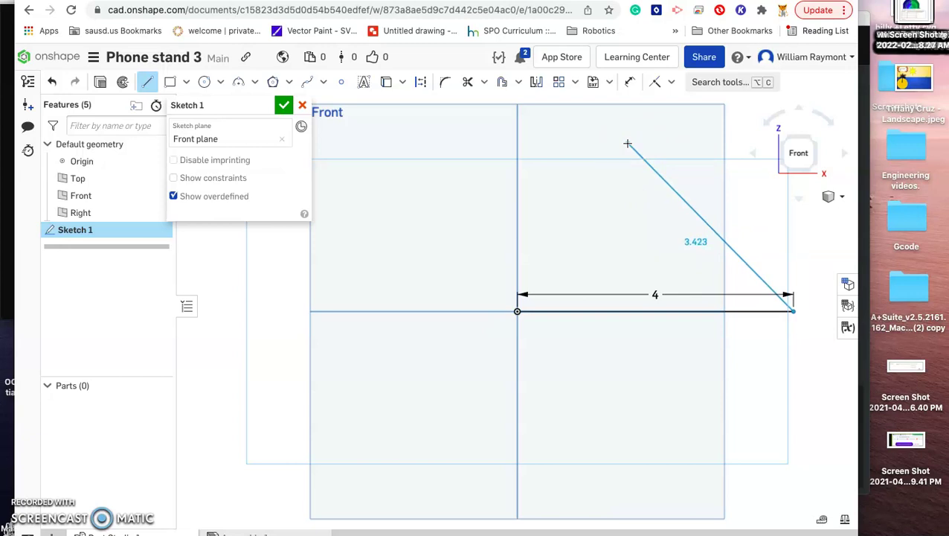
left_click(627, 144)
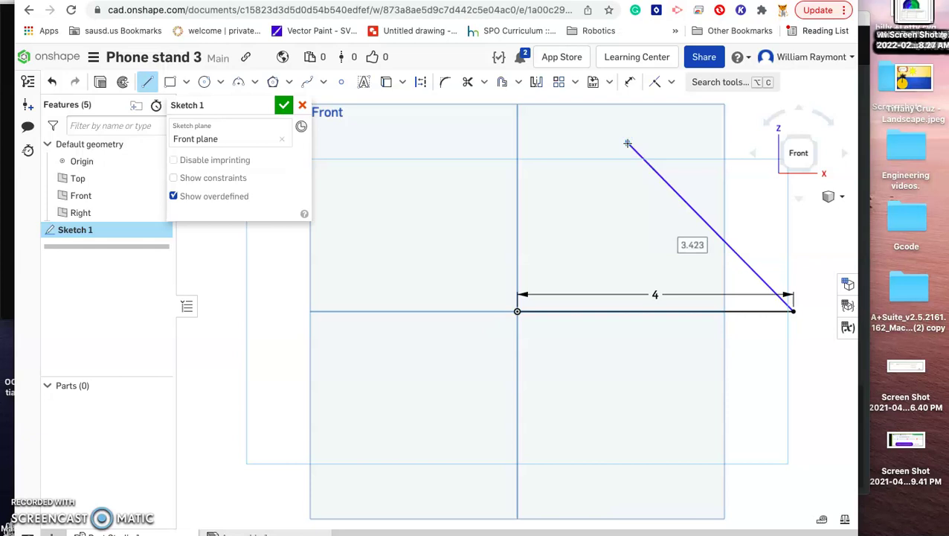
type("4")
key("Return")
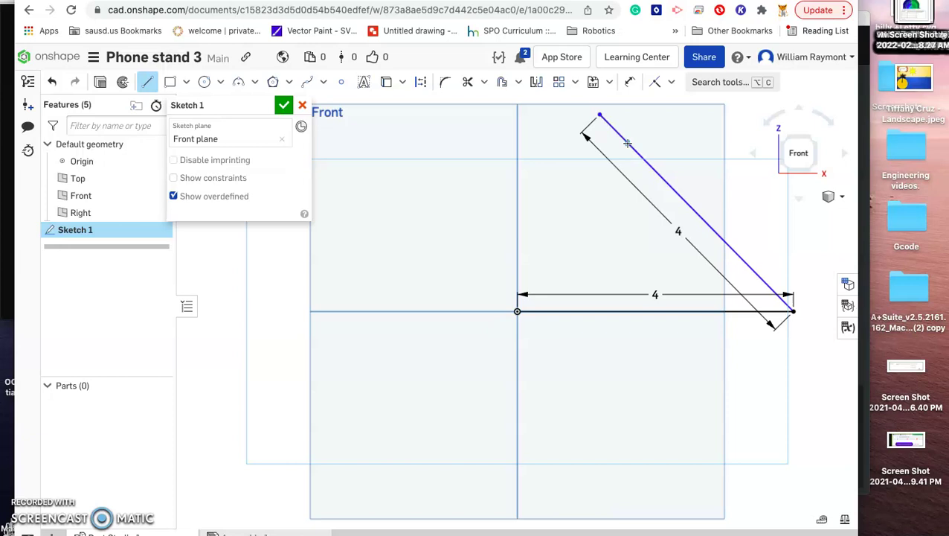
Step: Sketch a 2.75-inch line from the upper end of the sloped line, running down toward the origin
left_click(600, 116)
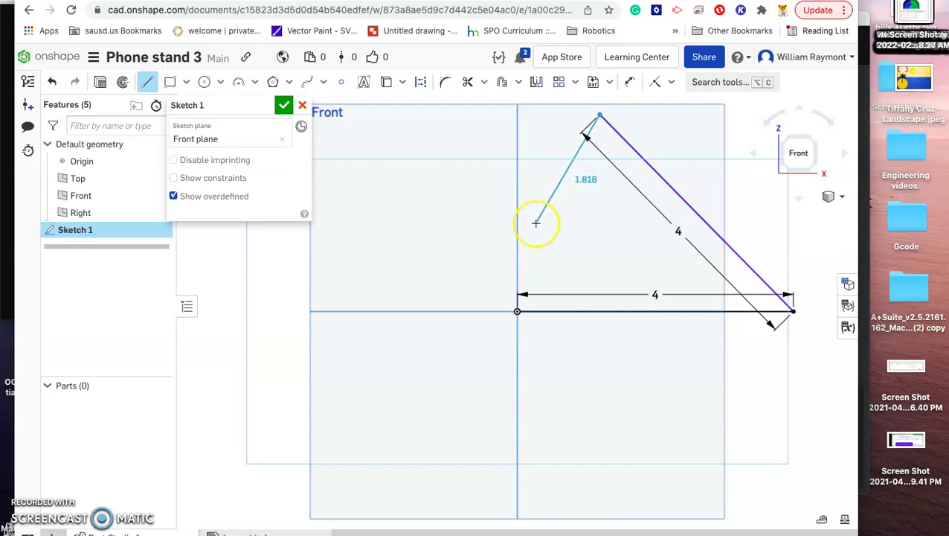
left_click(535, 223)
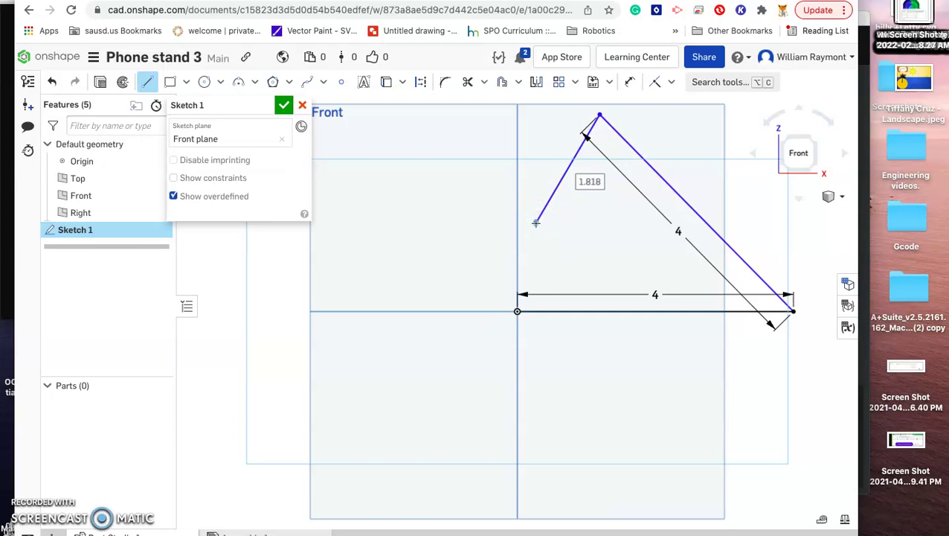
type("2.75")
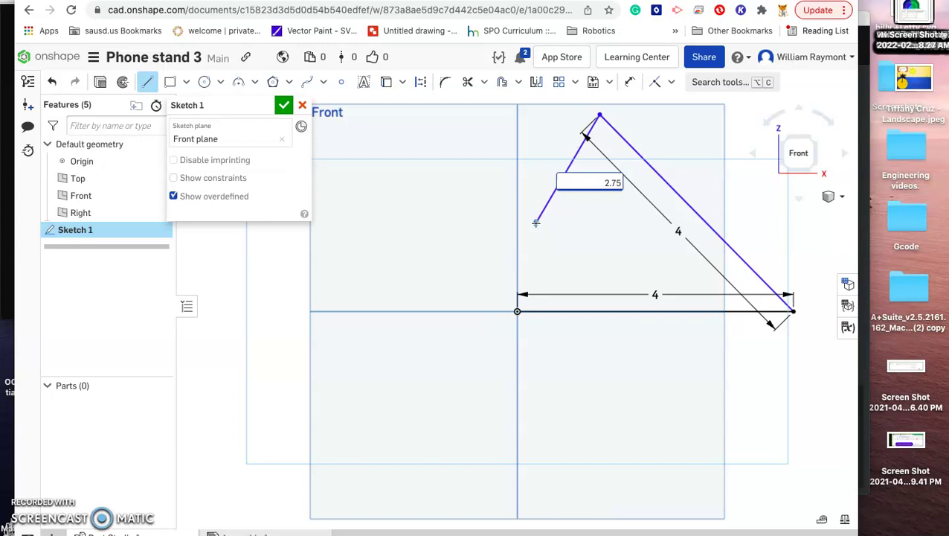
key("Return")
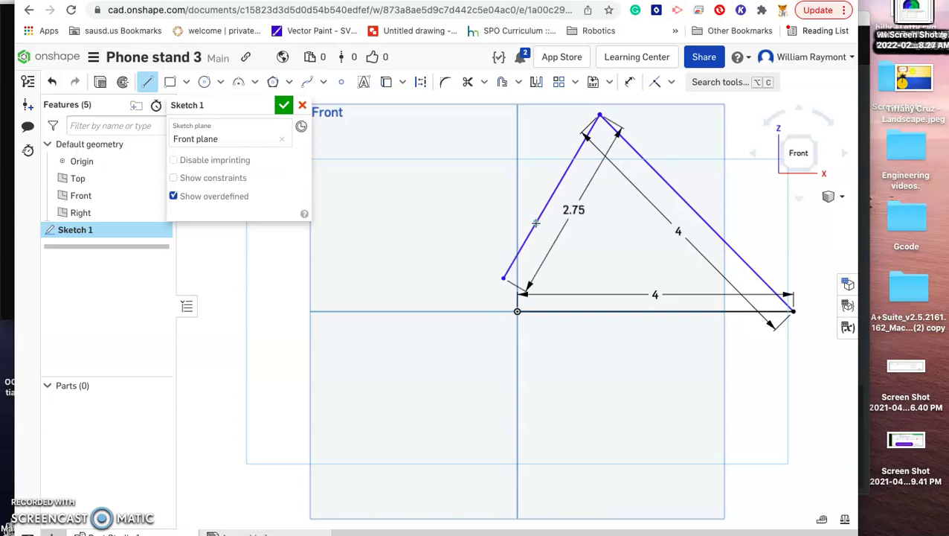
Step: Sketch a 0.6-inch line outward from the lower end of the 2.75-inch line, perpendicular to it
left_click_drag(536, 223, 474, 261)
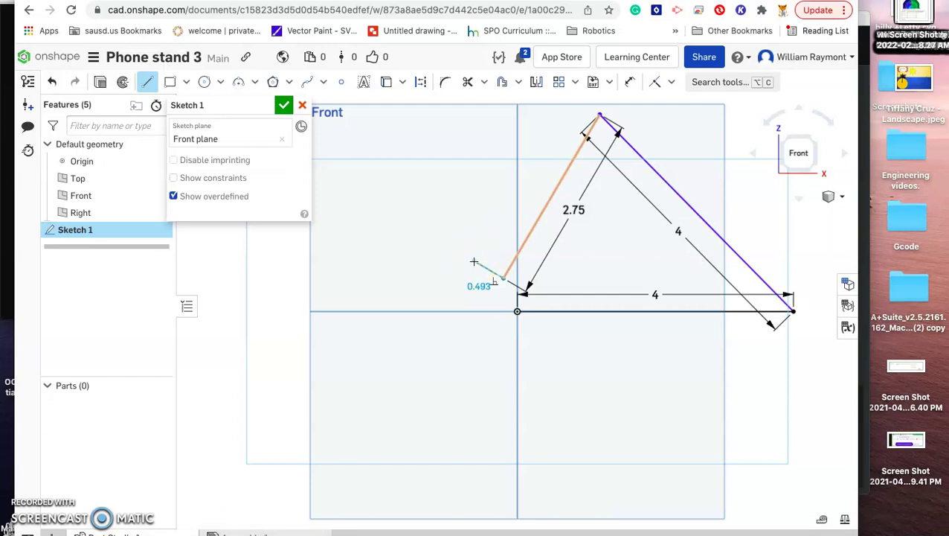
left_click(474, 261)
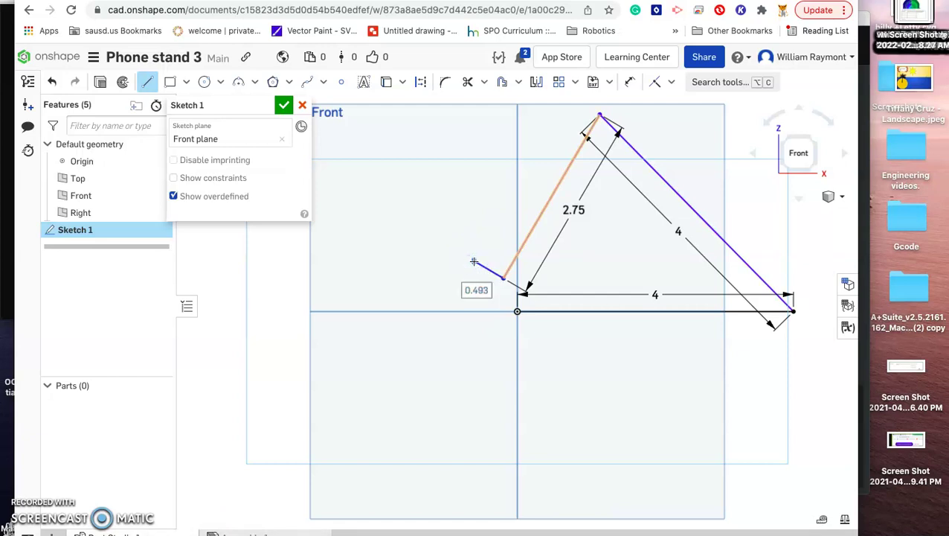
type("0.6")
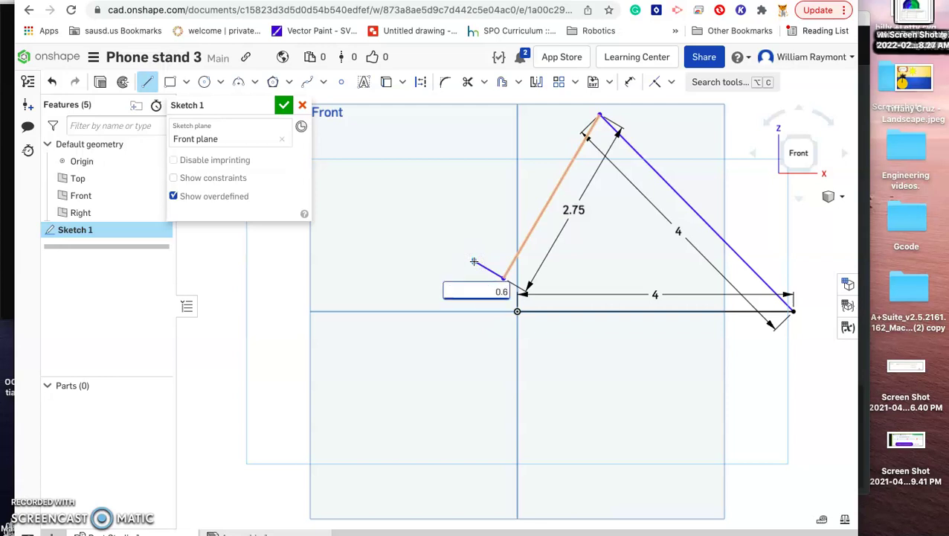
key("Return")
Step: Sketch a 0.4-inch upward lip from the outer end of the 0.6-inch line, perpendicular to it, and end the line chain
left_click_drag(471, 258, 476, 235)
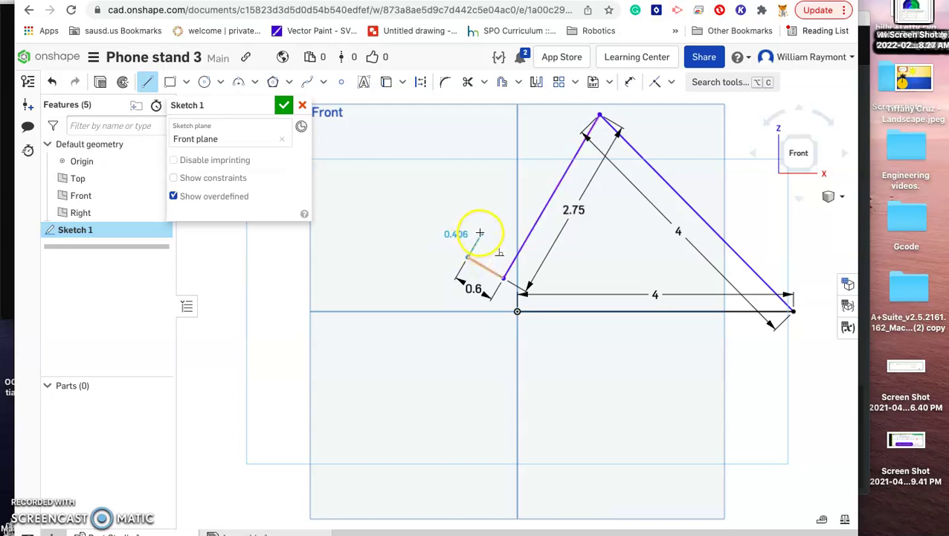
left_click(479, 233)
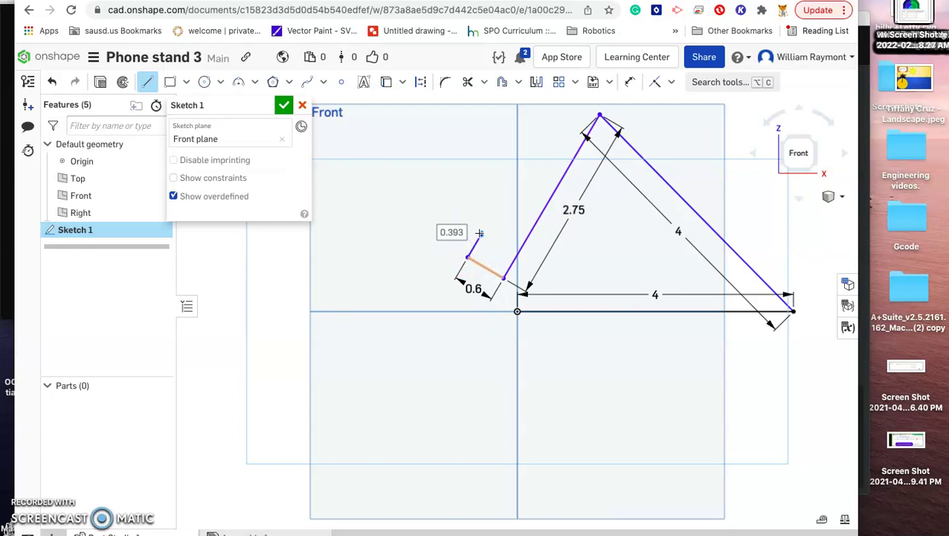
left_click(479, 232)
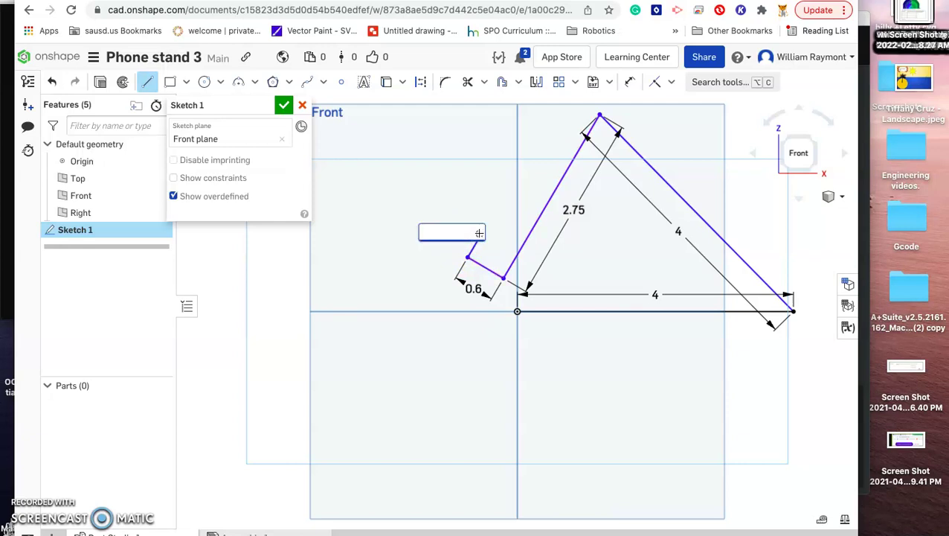
key("Escape")
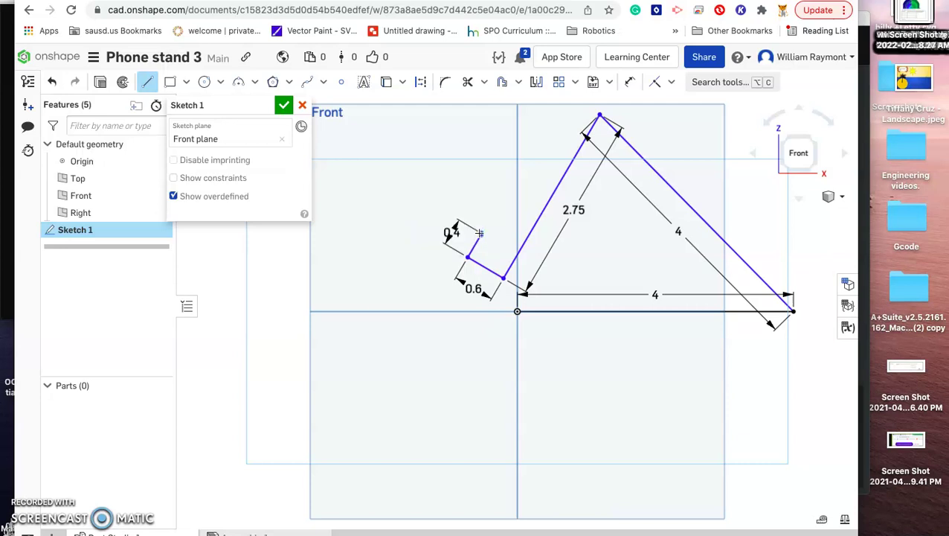
left_click_drag(479, 233, 541, 127)
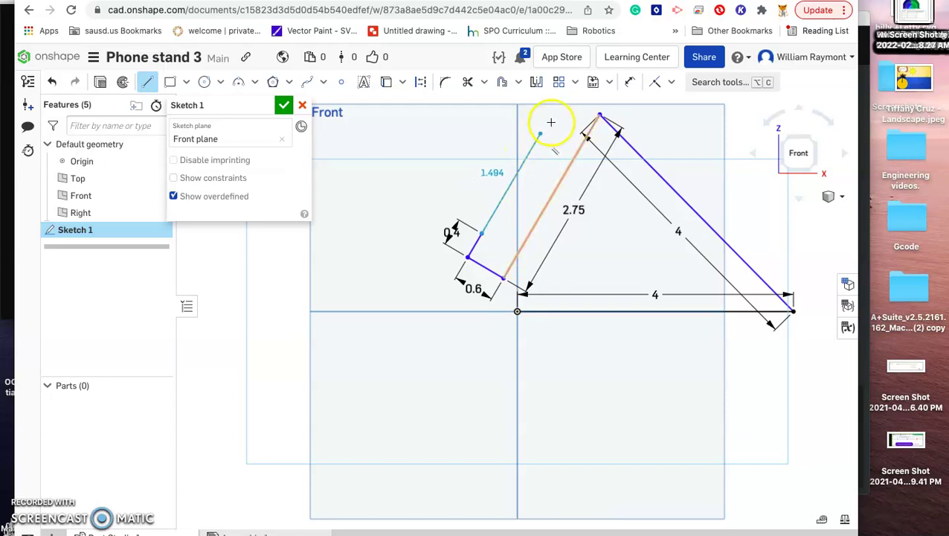
key("Escape")
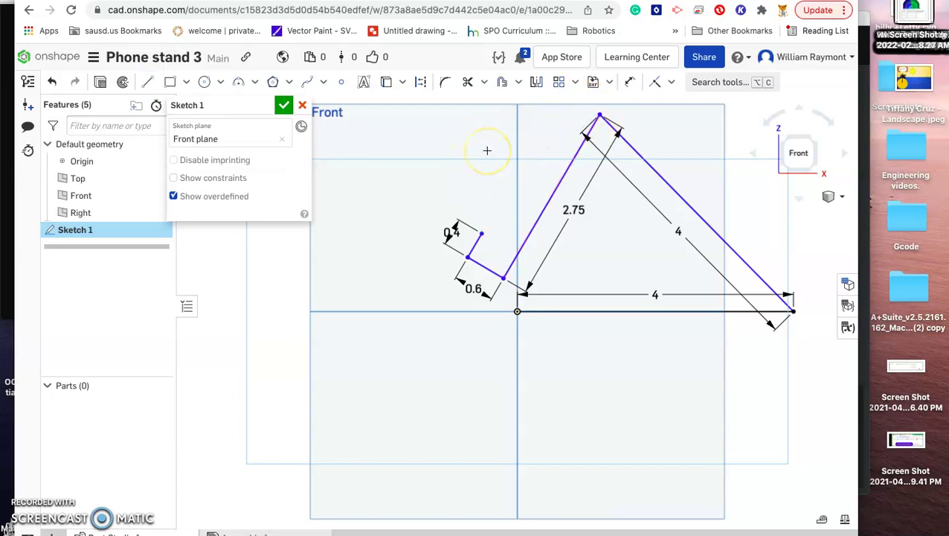
Step: Dimension the angle between the base line and the 4-inch sloped line at 60 degrees
left_click(630, 82)
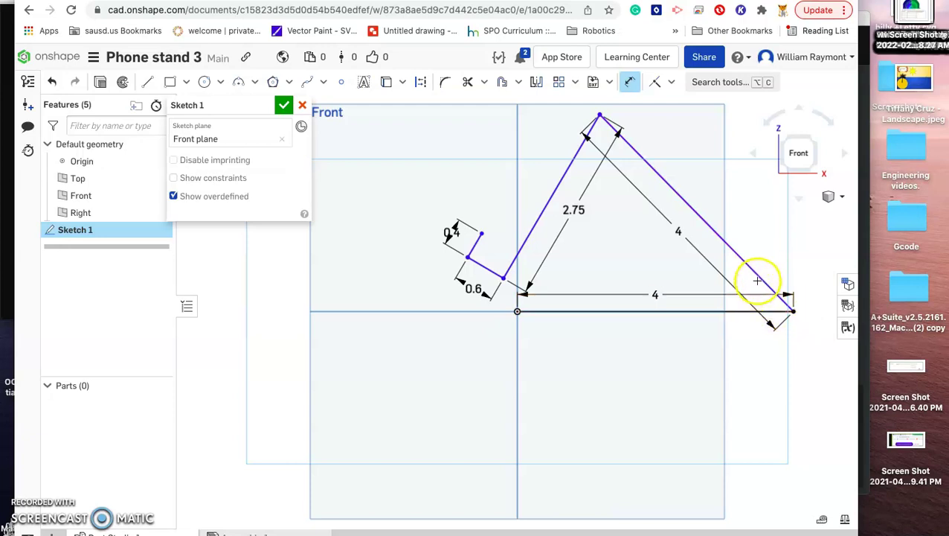
left_click(759, 282)
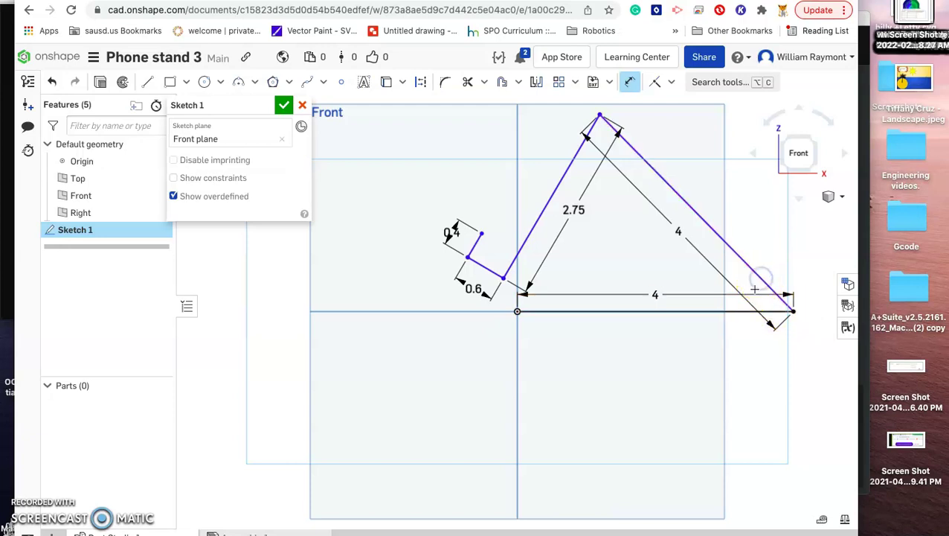
left_click(741, 311)
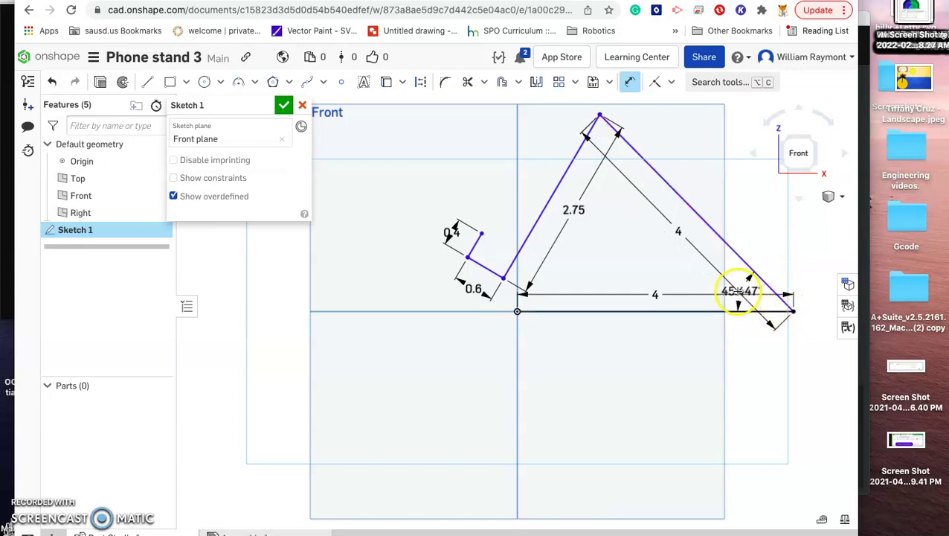
left_click(714, 284)
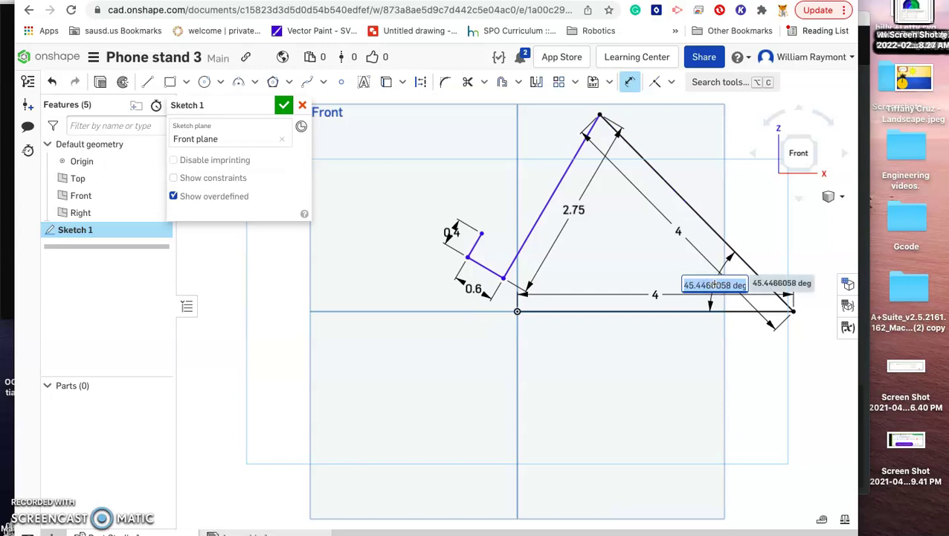
type("60")
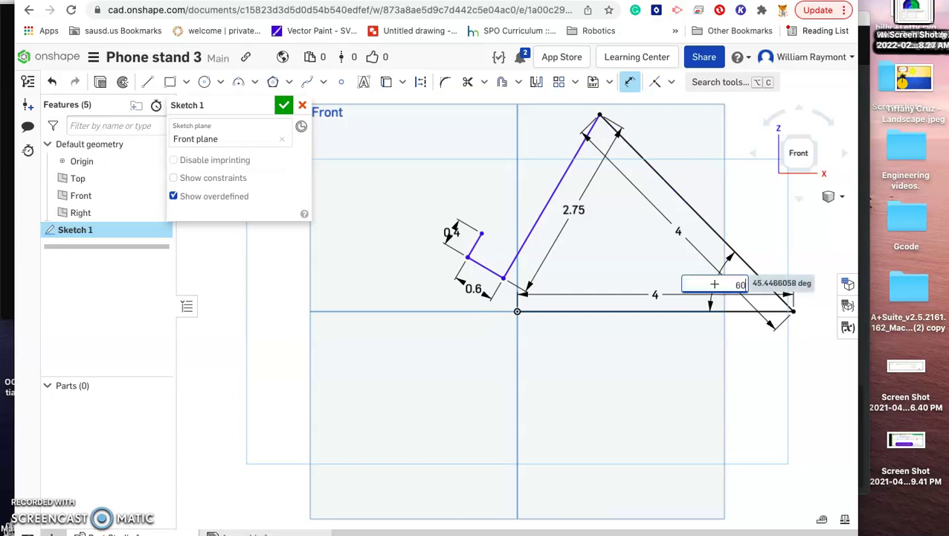
key("Return")
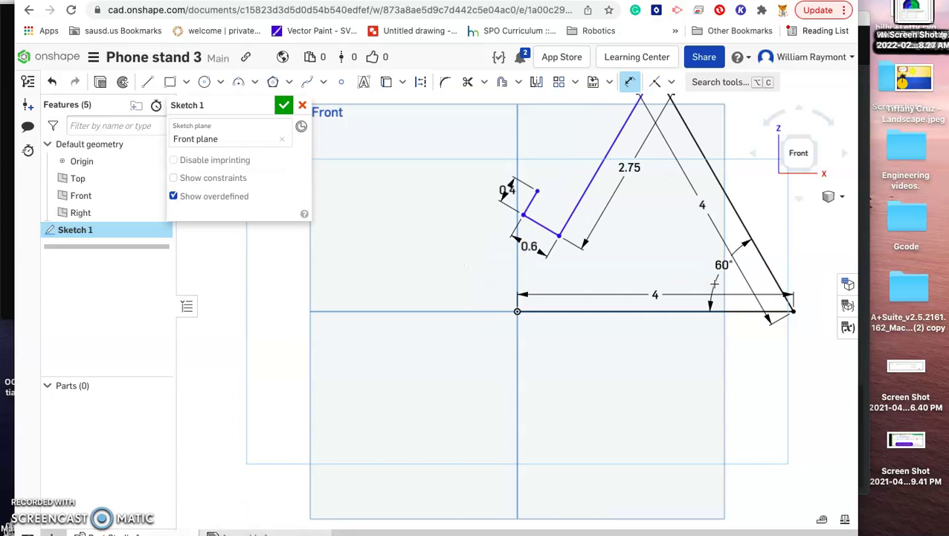
Step: Dimension the angle between the 2.75-inch line and the 4-inch sloped line at 60 degrees
scroll(646, 350, "down", 3)
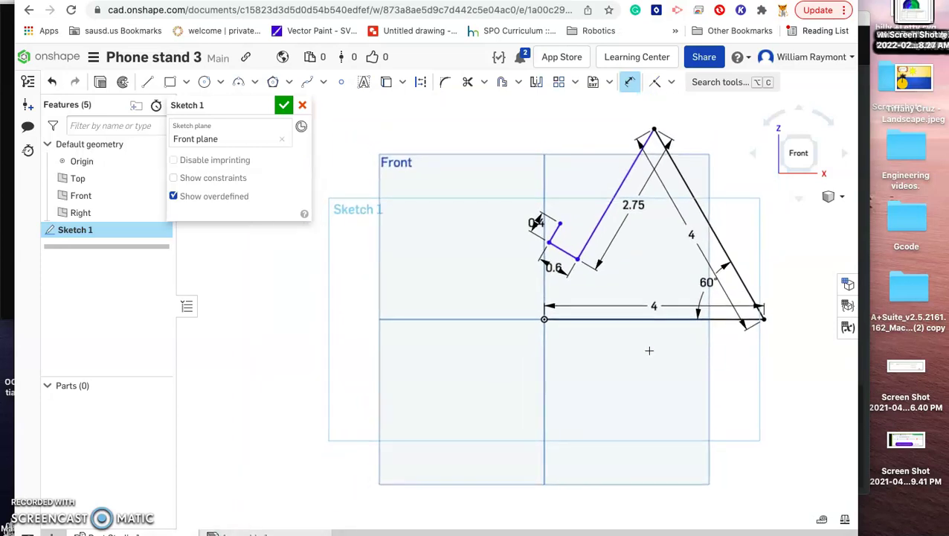
scroll(695, 159, "up", 2)
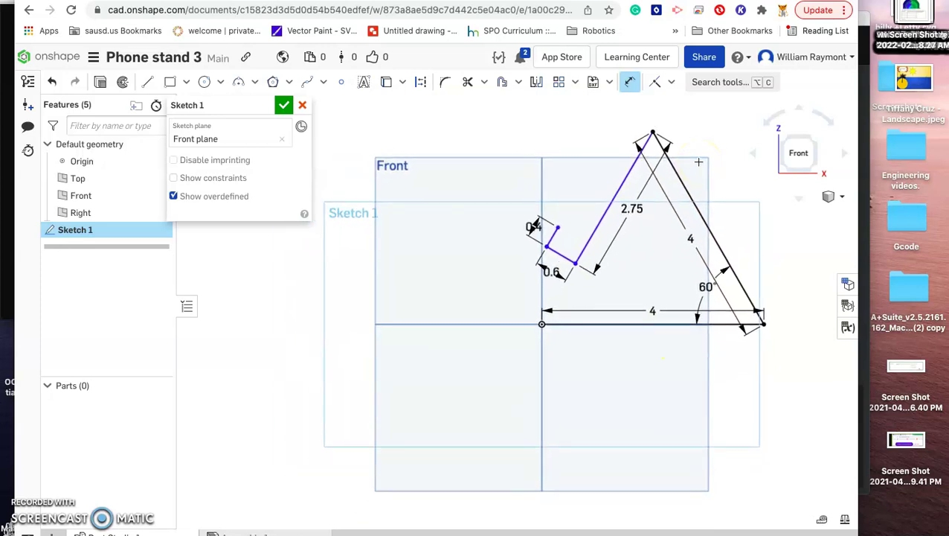
scroll(678, 121, "up", 4)
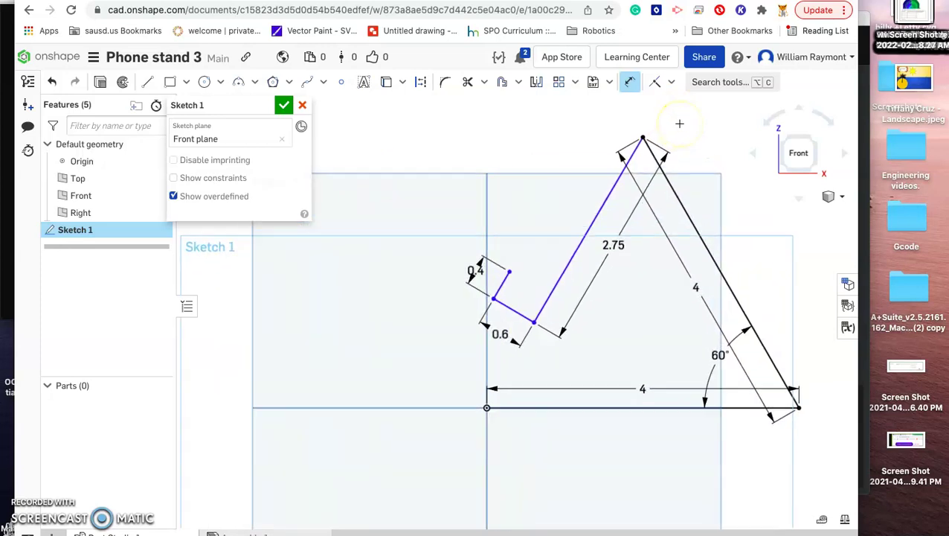
left_click(603, 192)
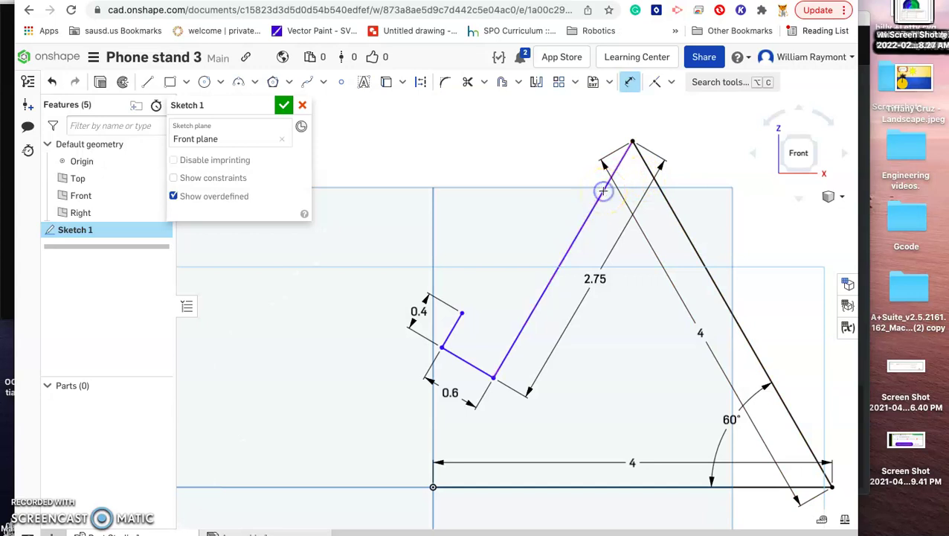
left_click(669, 197)
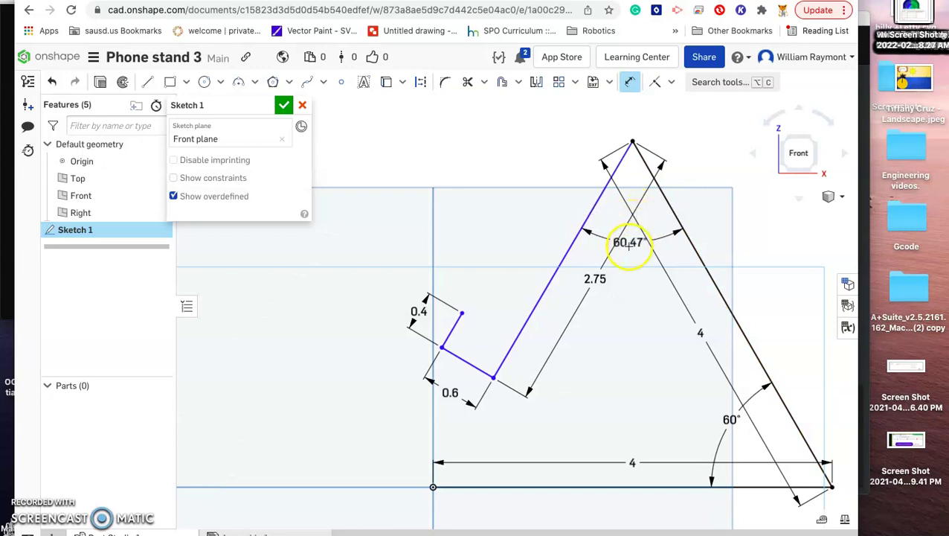
left_click(632, 246)
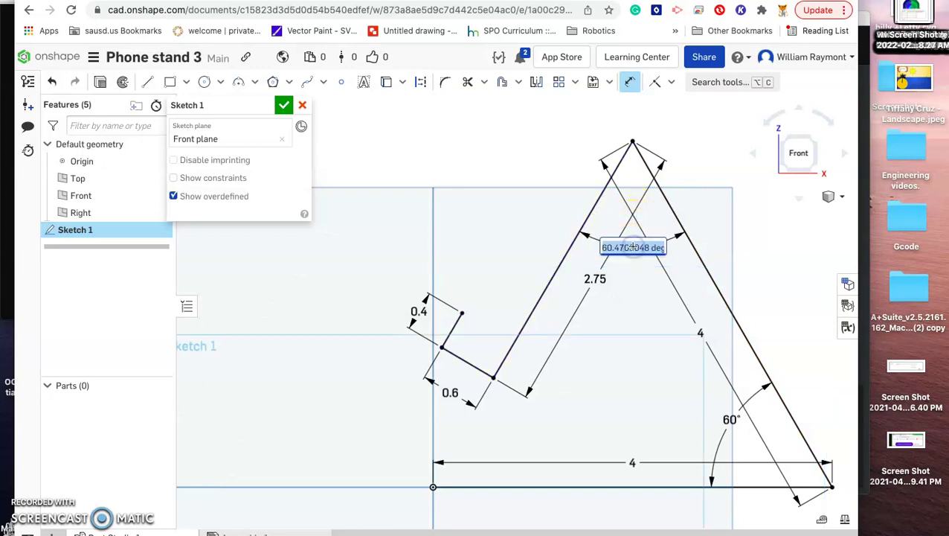
type("60")
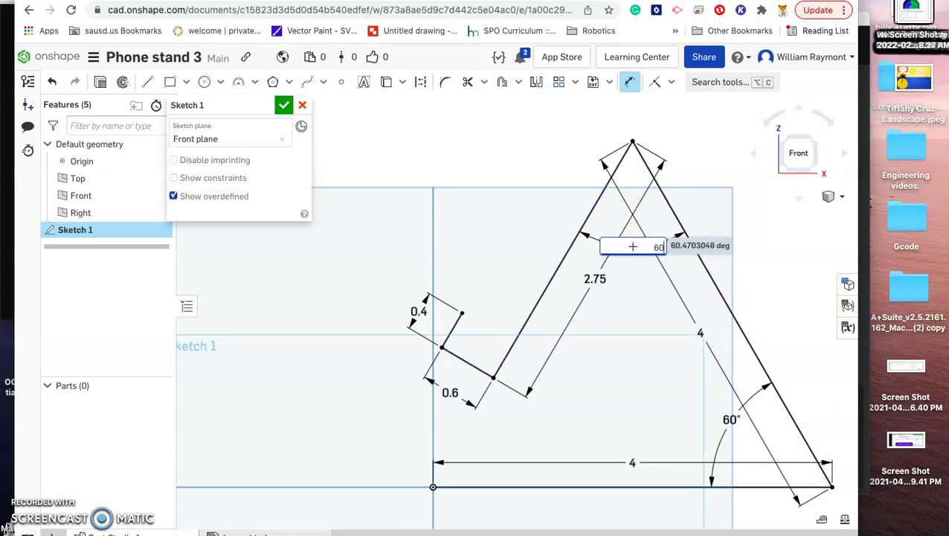
key("Return")
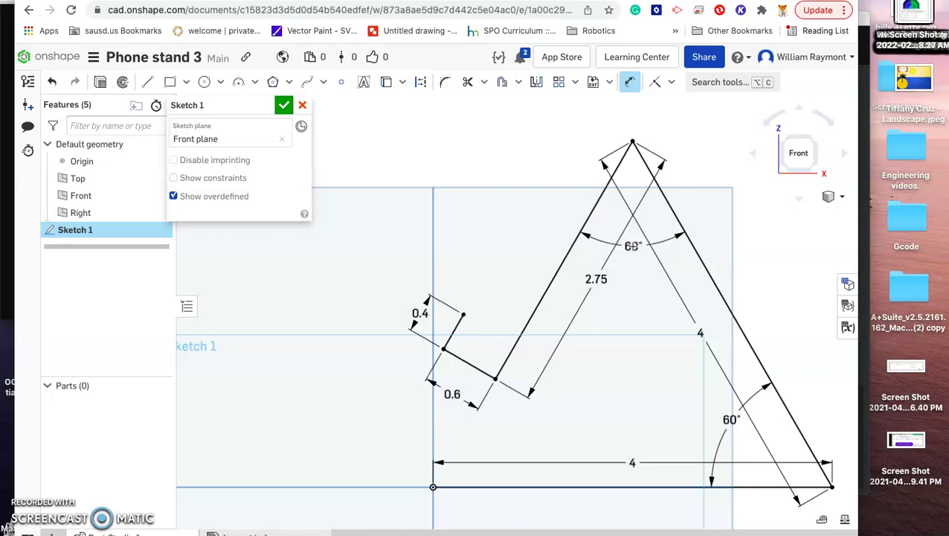
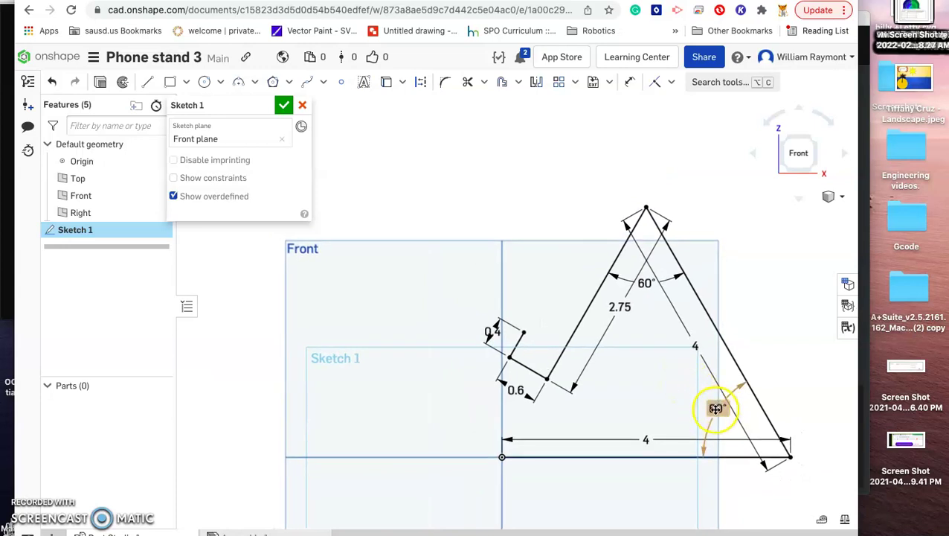
Step: Move the sloped line's 4-inch dimension, the 2.75-inch dimension and the 0.4-inch dimension farther outside the profile
mouse_move(708, 373)
left_mouse_down()
mouse_move(693, 344)
mouse_move(770, 296)
mouse_move(689, 343)
mouse_move(722, 320)
mouse_move(769, 345)
left_mouse_up()
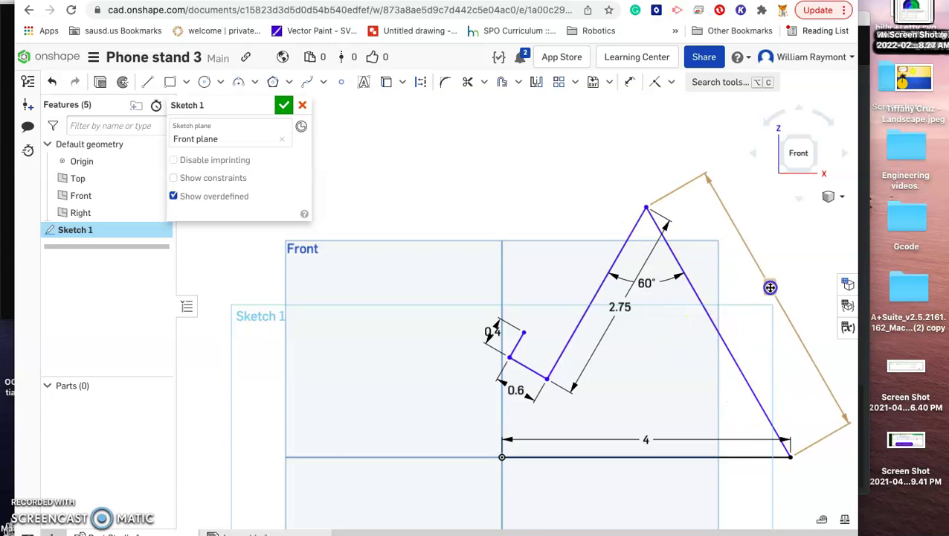
left_click(634, 323)
left_click_drag(619, 312, 482, 235)
left_click_drag(491, 333, 463, 311)
Step: Delete the 0.6-inch dimension and the base line's 4-inch dimension from the sketch
left_click_drag(515, 389, 460, 449)
key("Delete")
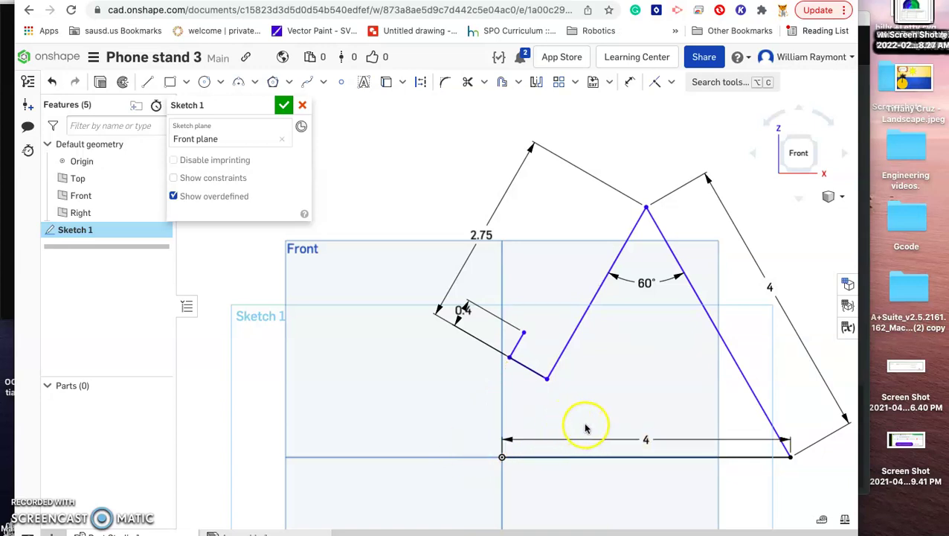
left_click(649, 439)
key("Delete")
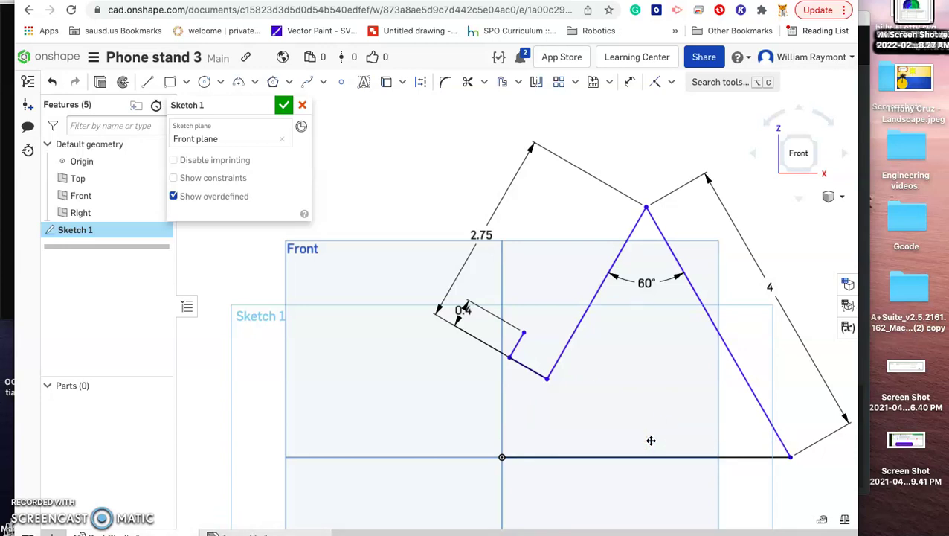
left_click(487, 316)
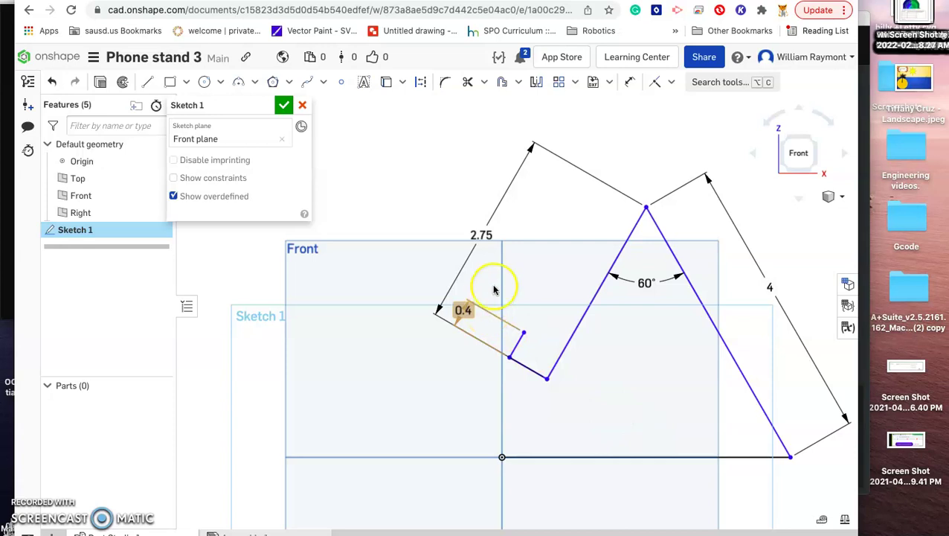
Step: Fillet the apex corner between the two sloped lines with a 0.375-inch radius
left_click(444, 84)
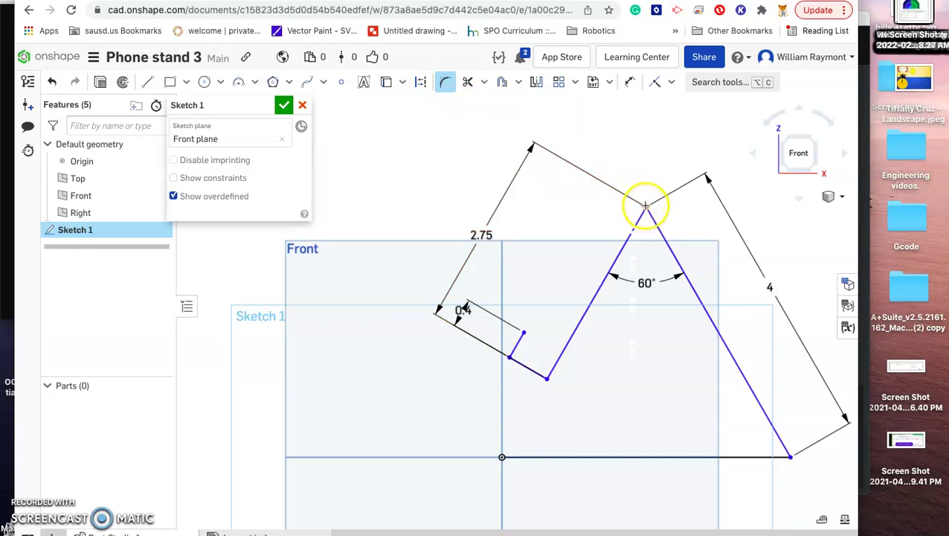
left_click(646, 206)
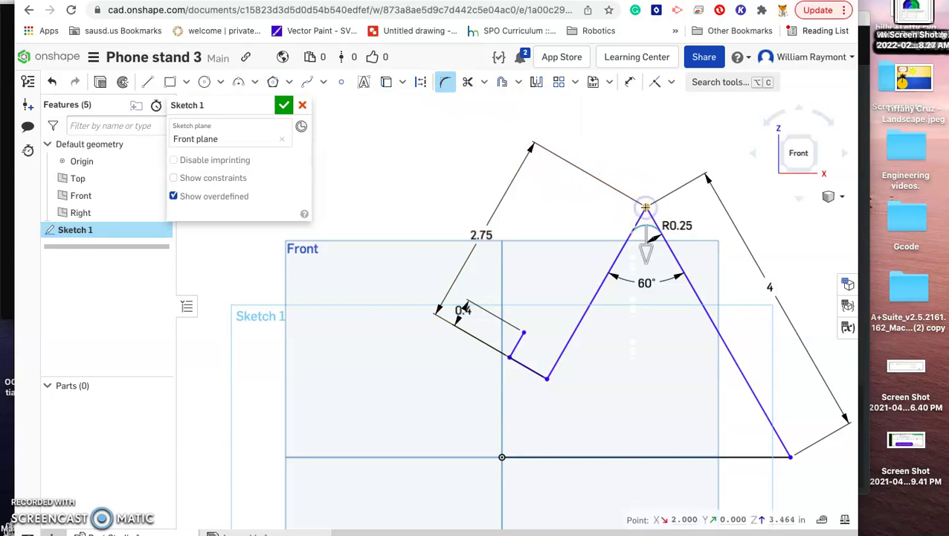
left_click(667, 188)
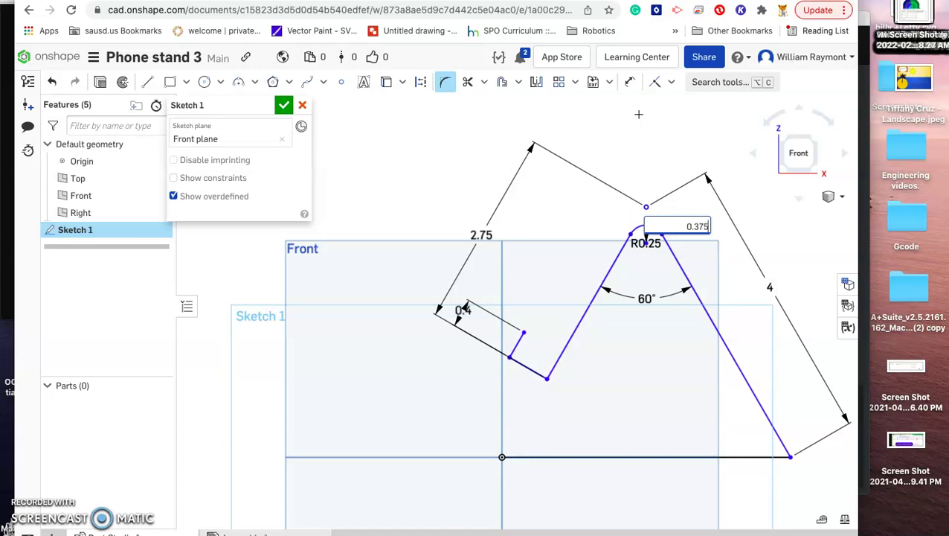
key("Return")
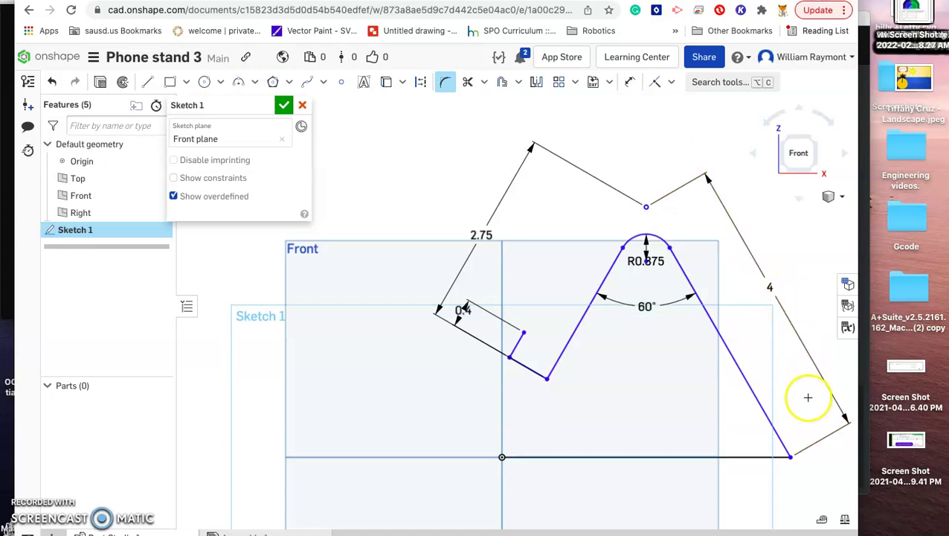
Step: Fillet the corner between the base line and the 4-inch sloped line with the same 0.375-inch radius
left_click(791, 457)
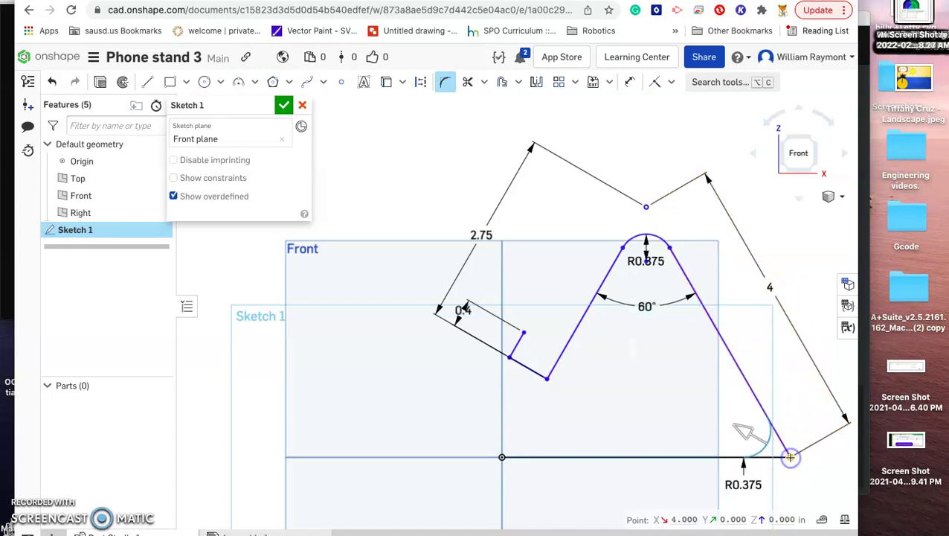
left_click(796, 486)
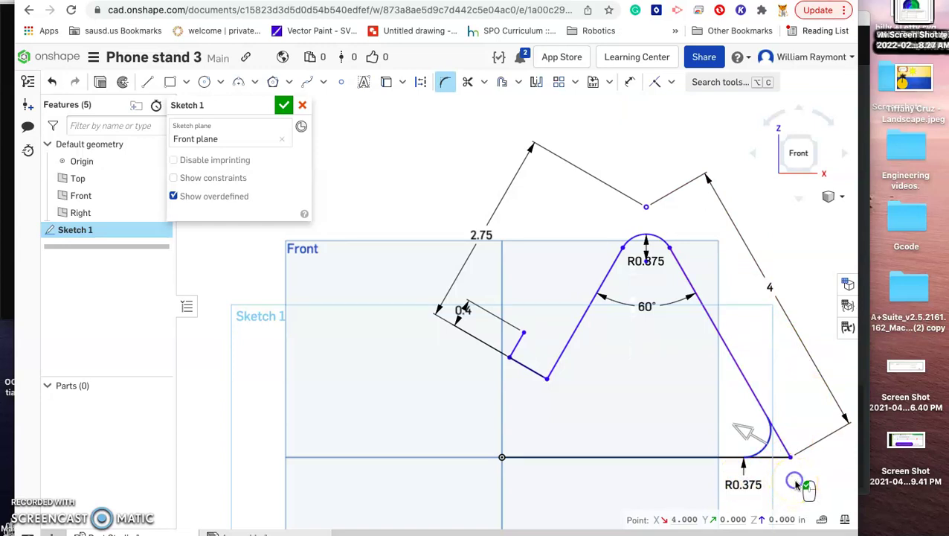
left_click(796, 485)
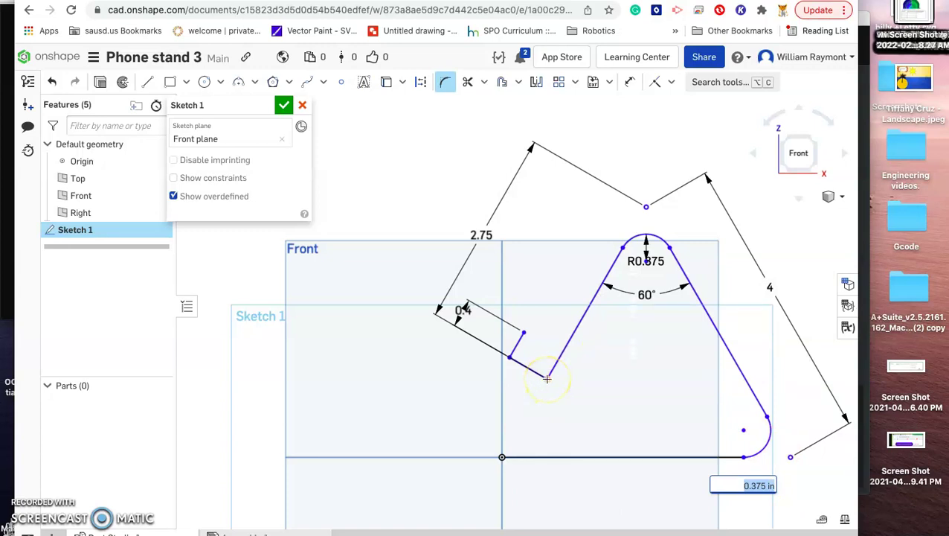
Step: Fillet the corner between the 2.75-inch line and the ledge, and set the shared fillet radius to 0.125 inch
left_click(548, 378)
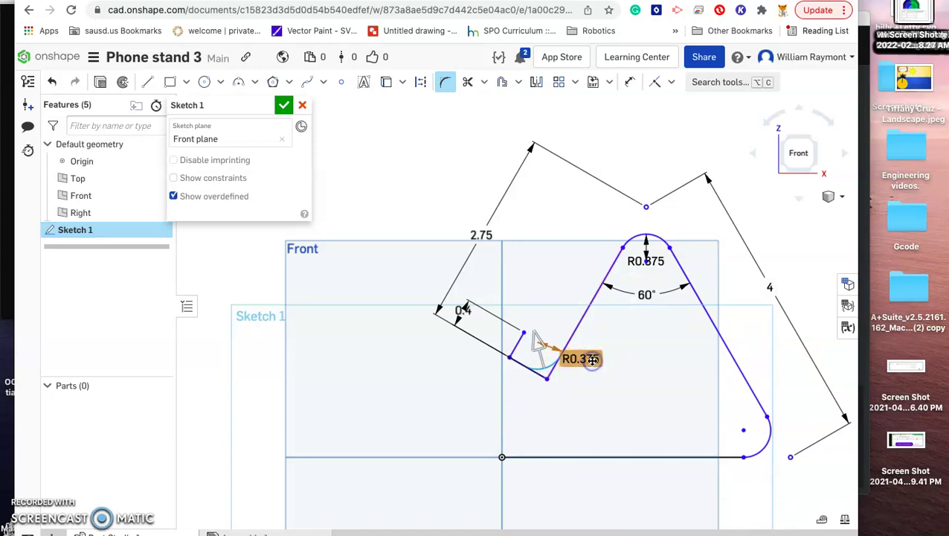
left_click(603, 393)
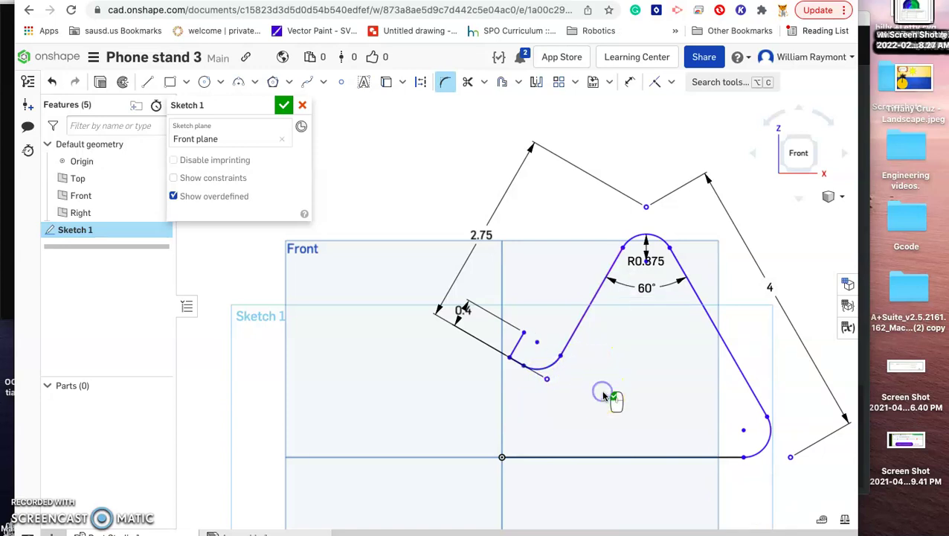
left_click(633, 388)
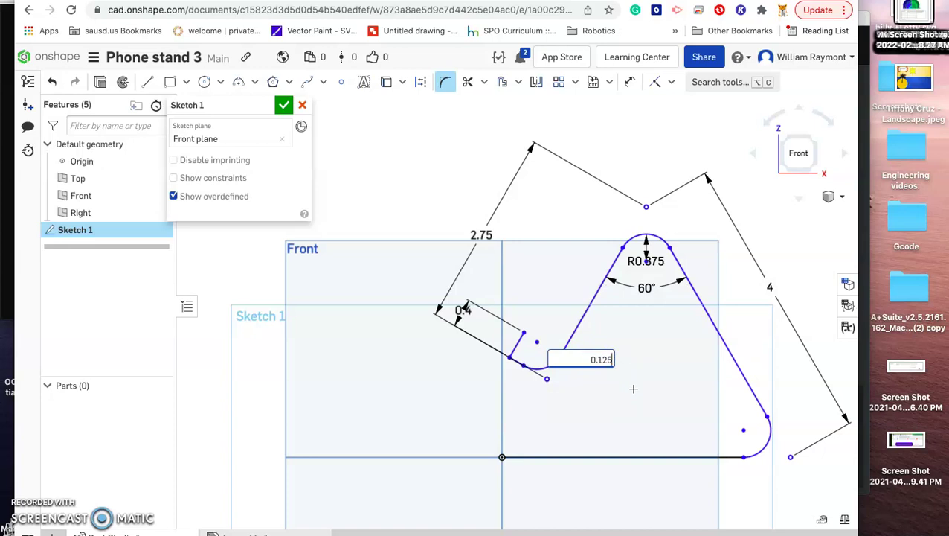
key("Return")
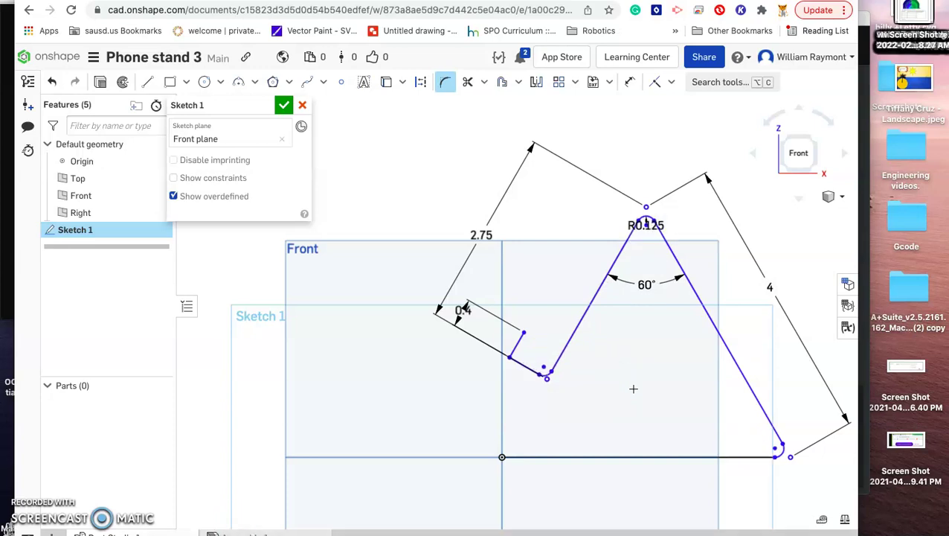
Step: Fillet the corner between the ledge and the 0.4-inch lip with a 0.125-inch radius and finish the sketch
left_click(511, 355)
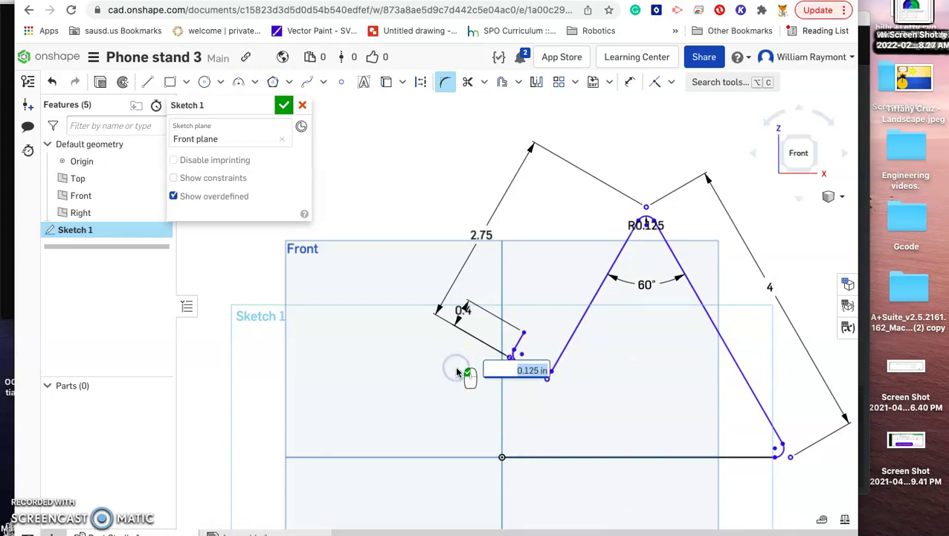
left_click(421, 225)
left_click(536, 243)
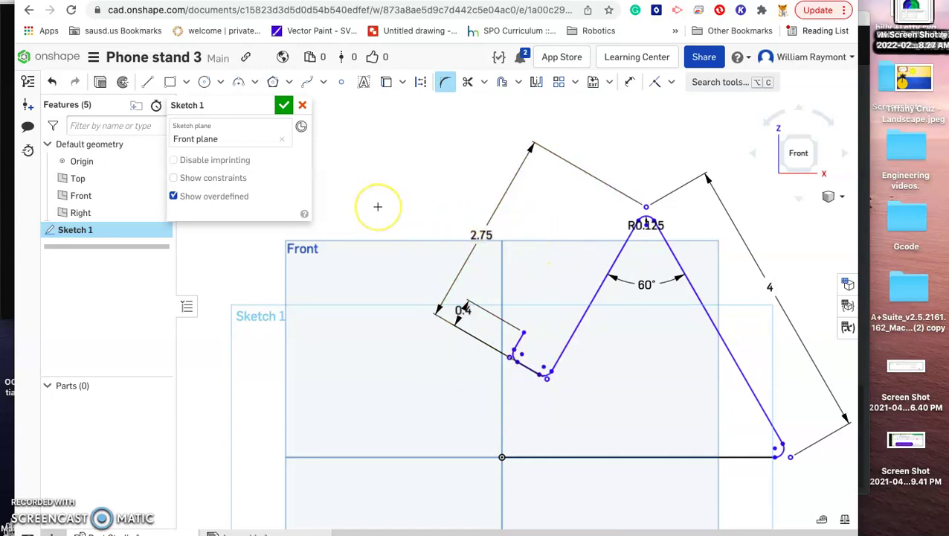
left_click(284, 105)
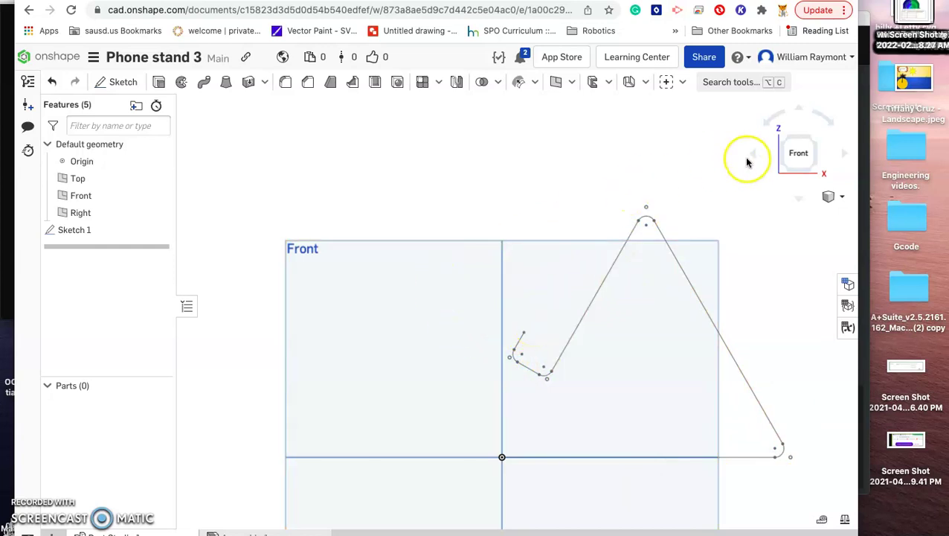
Step: Start a new sketch on the Right plane
left_click(845, 154)
left_click(751, 152)
left_click(751, 153)
left_click(751, 153)
left_click(831, 157)
left_click(816, 154)
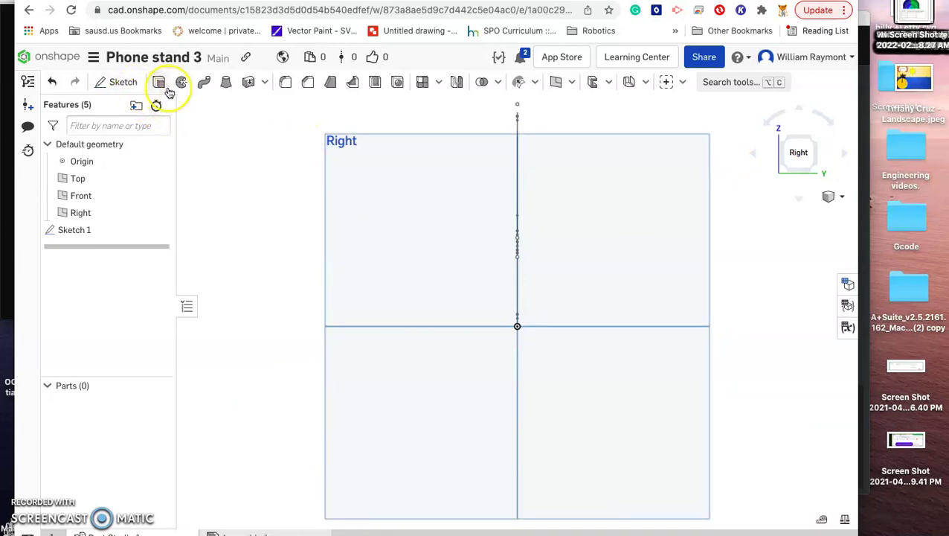
left_click(428, 204)
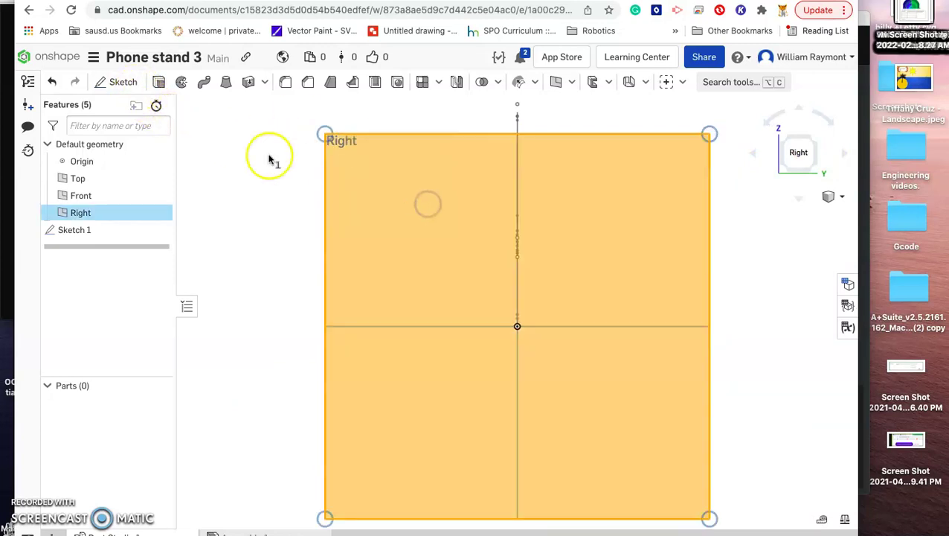
left_click(118, 82)
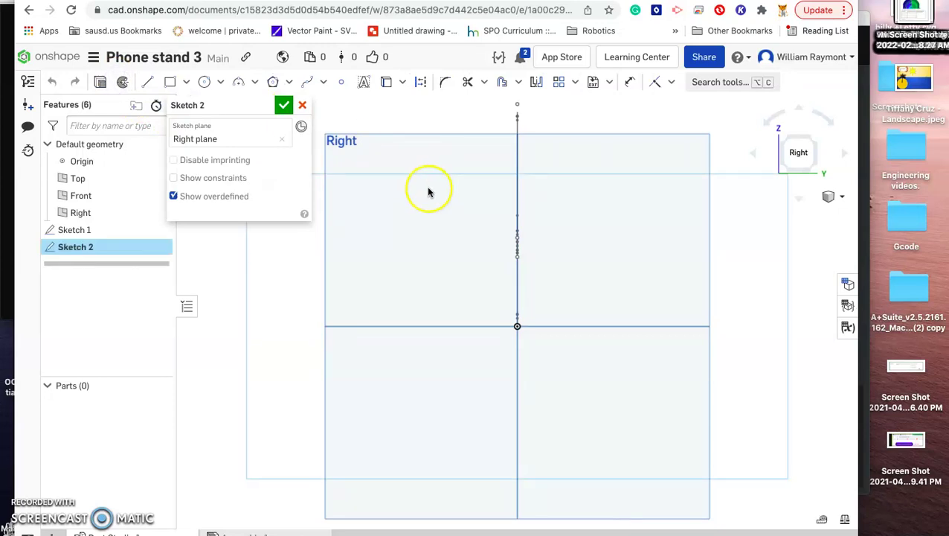
left_click(518, 327)
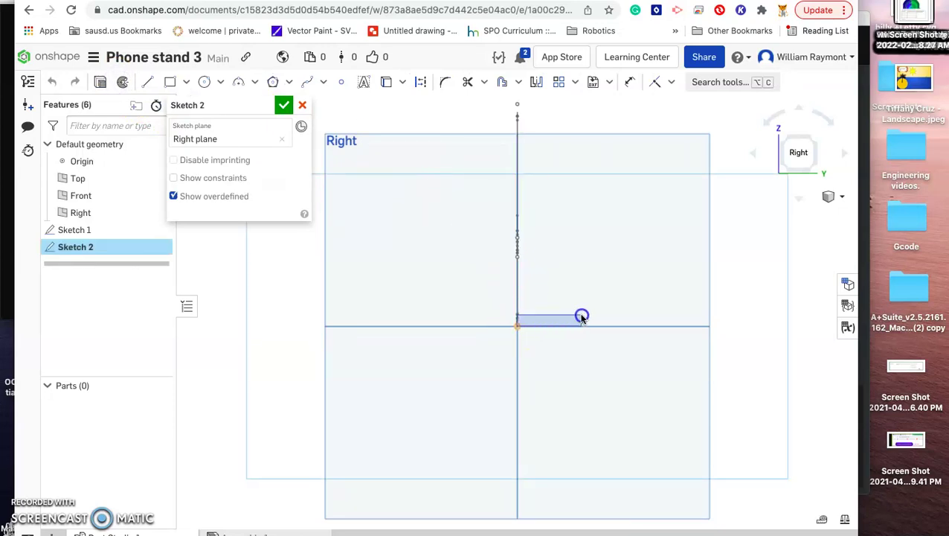
key("Escape")
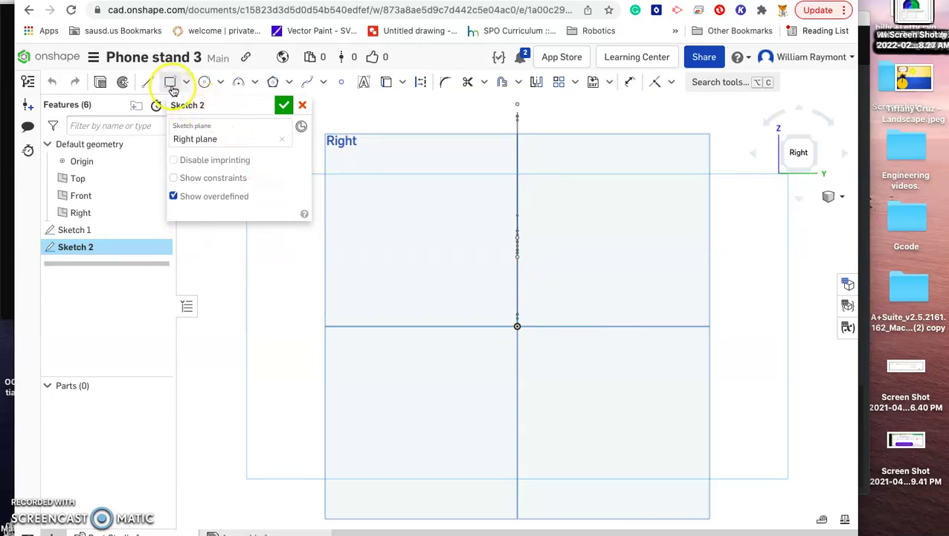
Step: Draw a corner rectangle from the origin, 1.25 inches wide and 0.125 inch high
left_click(171, 84)
left_click(518, 328)
left_click_drag(532, 317, 630, 310)
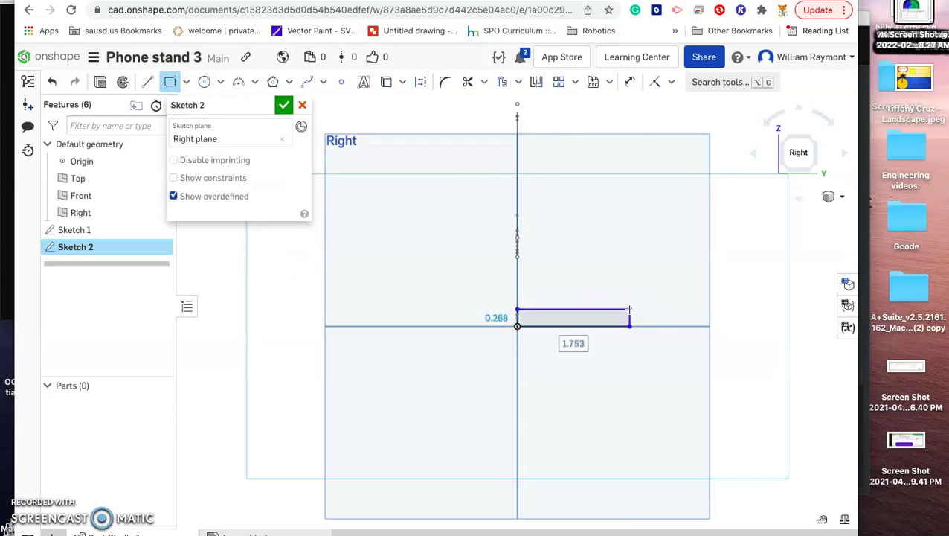
type("1.25")
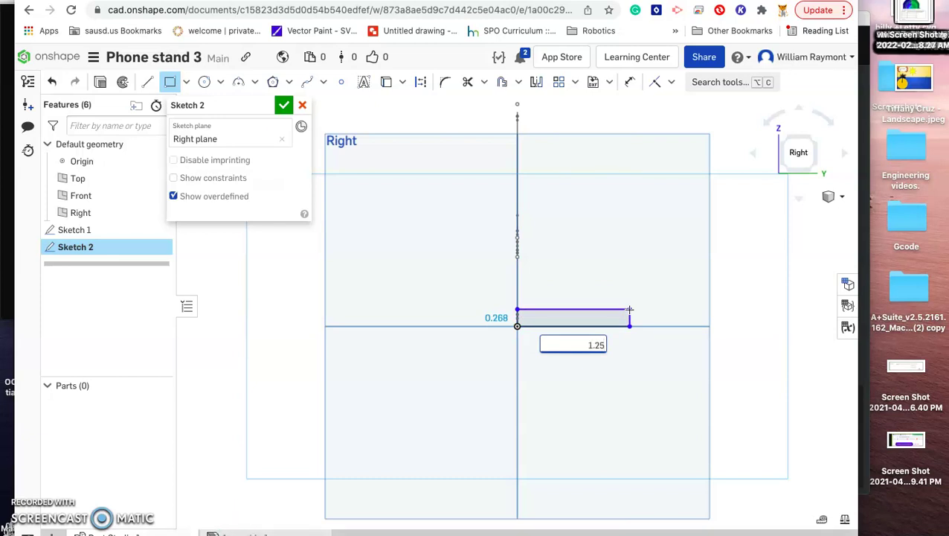
key("Return")
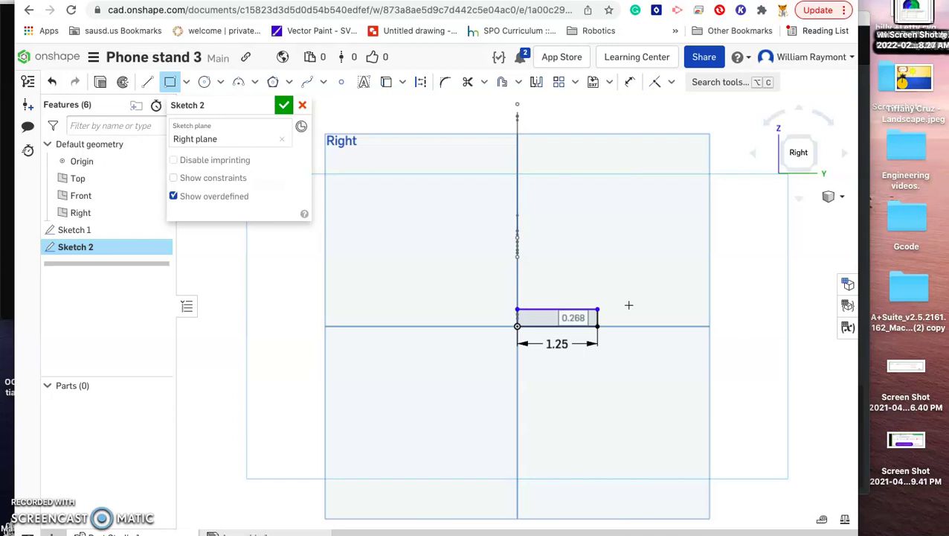
type("0.12")
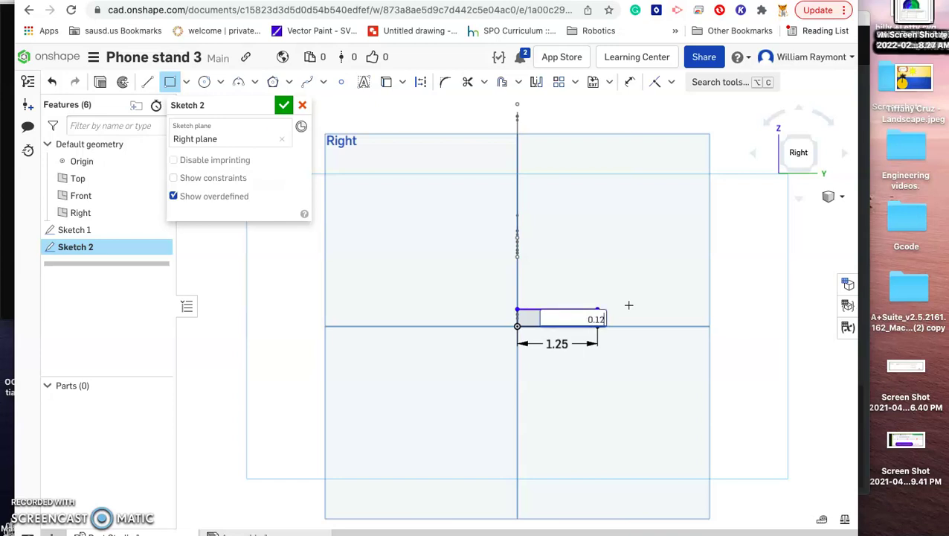
key("Return")
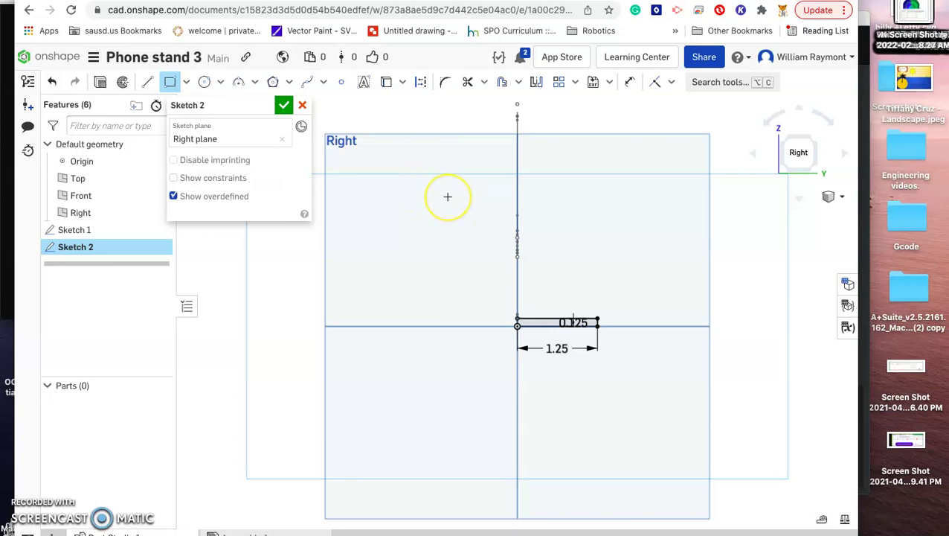
Step: Mirror the rectangle's two long edges and its outer short edge across the short edge at the origin
scroll(447, 196, "up", 2)
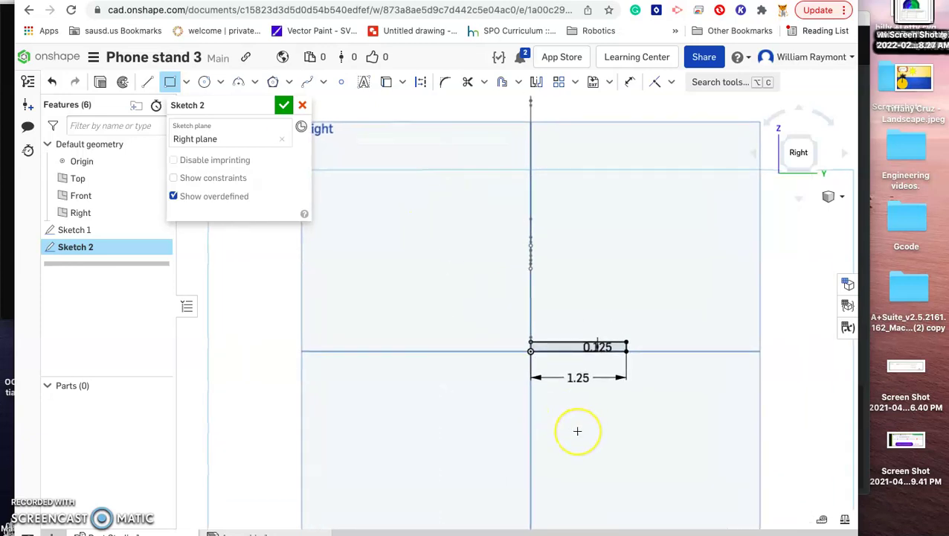
scroll(578, 431, "up", 3)
scroll(577, 431, "up", 1)
left_click(489, 271)
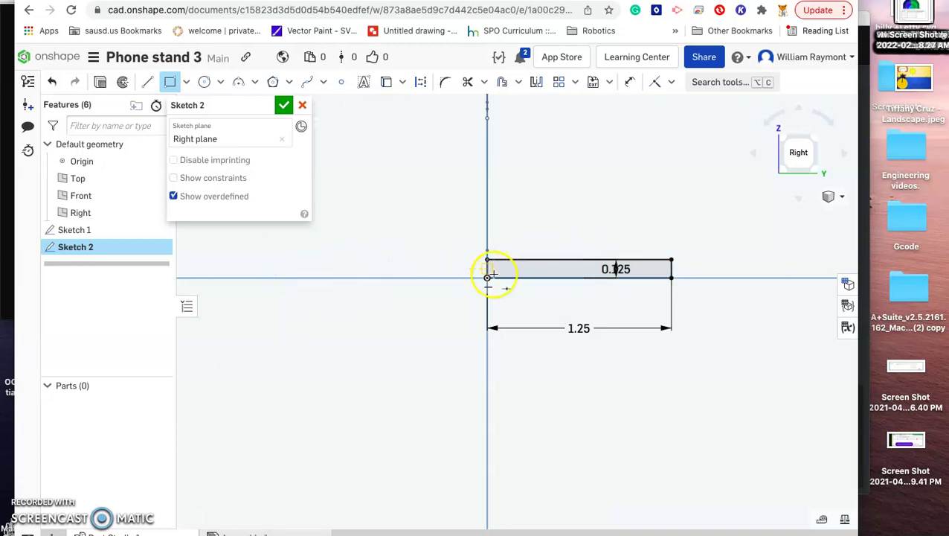
left_click(537, 84)
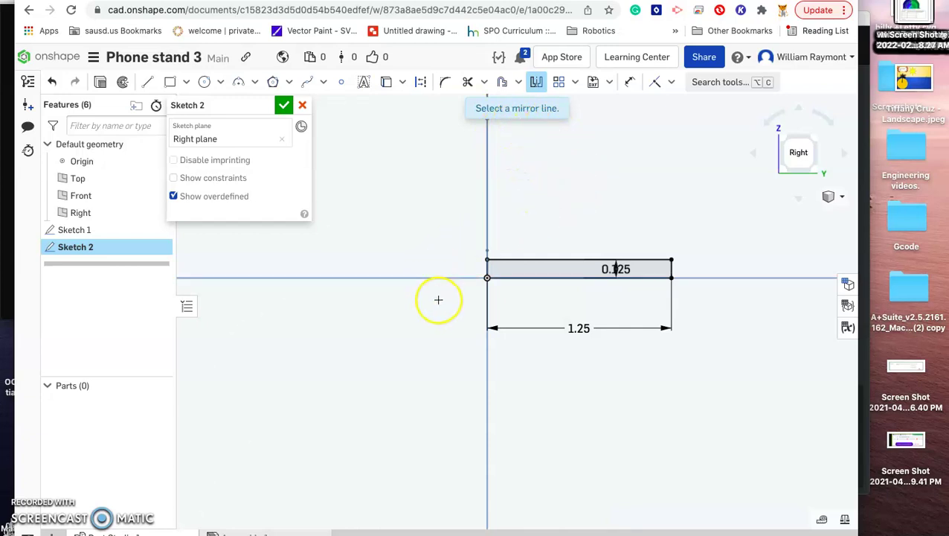
scroll(439, 300, "up", 5)
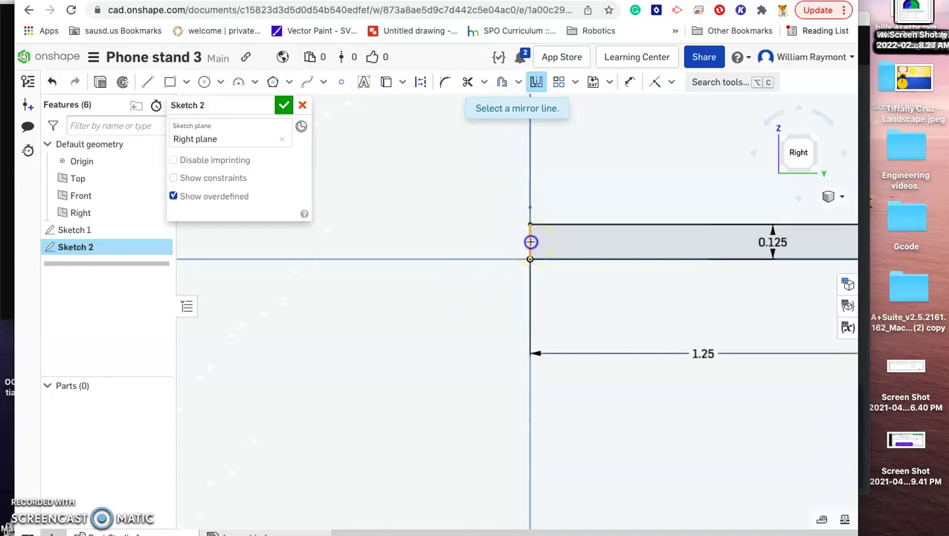
left_click(530, 242)
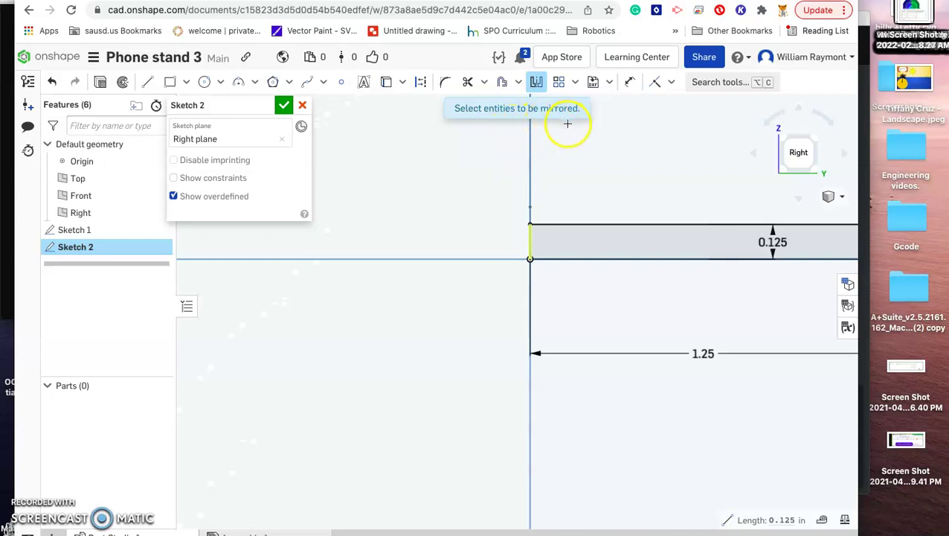
left_click(664, 223)
scroll(663, 217, "down", 5)
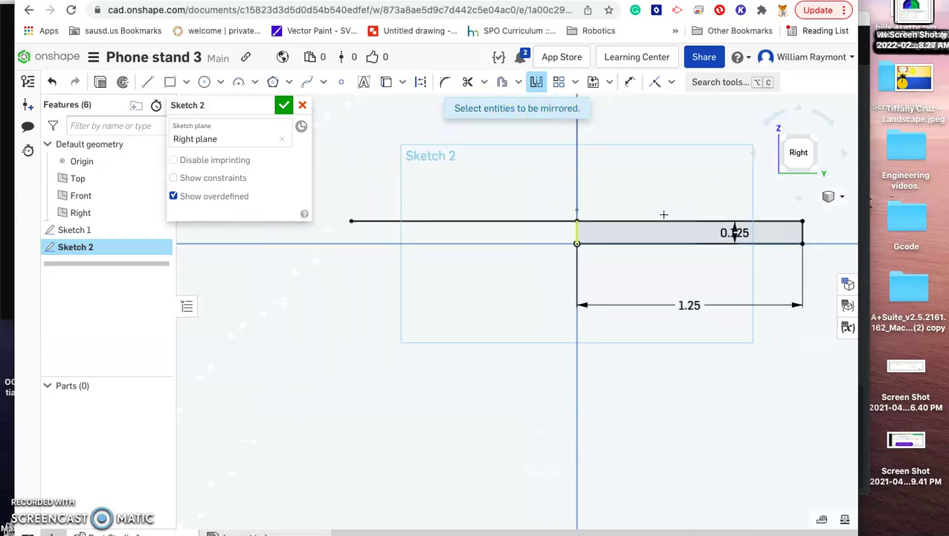
left_click(794, 230)
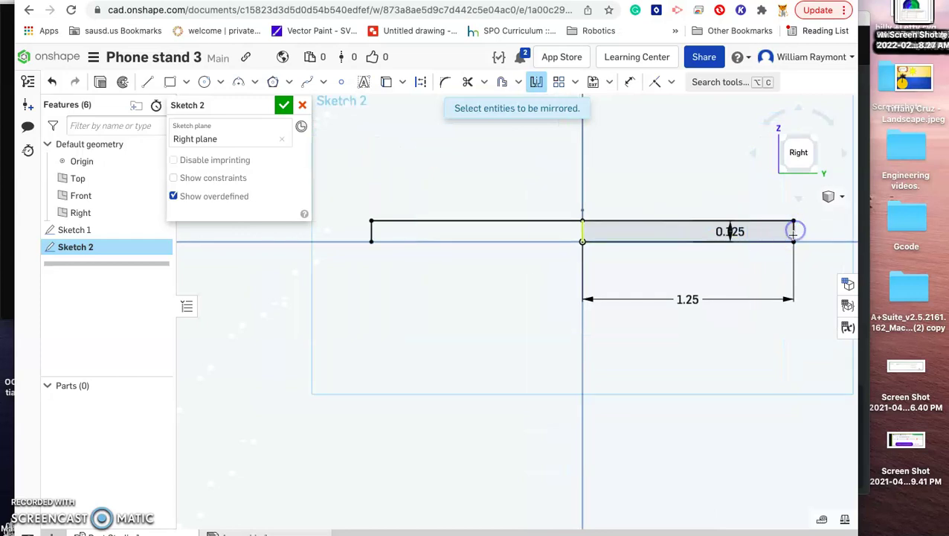
left_click(655, 245)
left_click(520, 231)
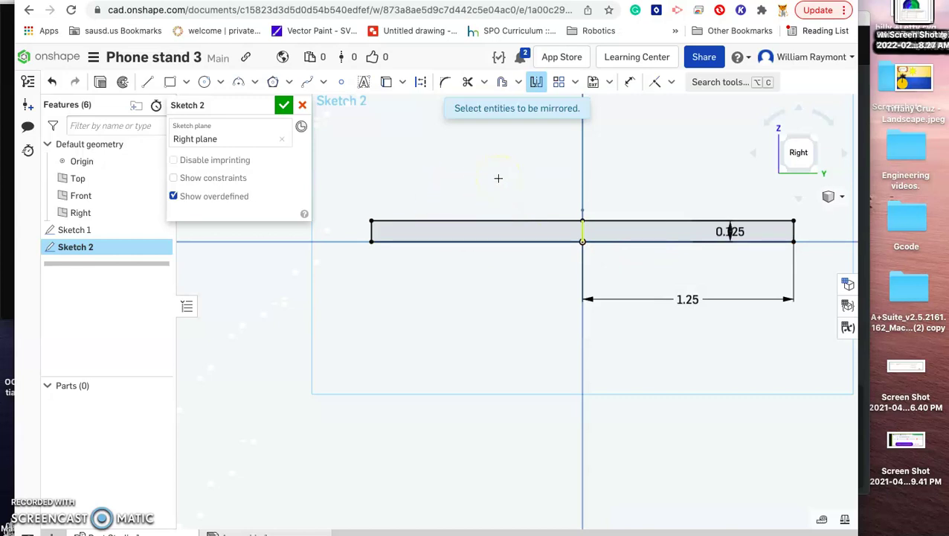
key("Escape")
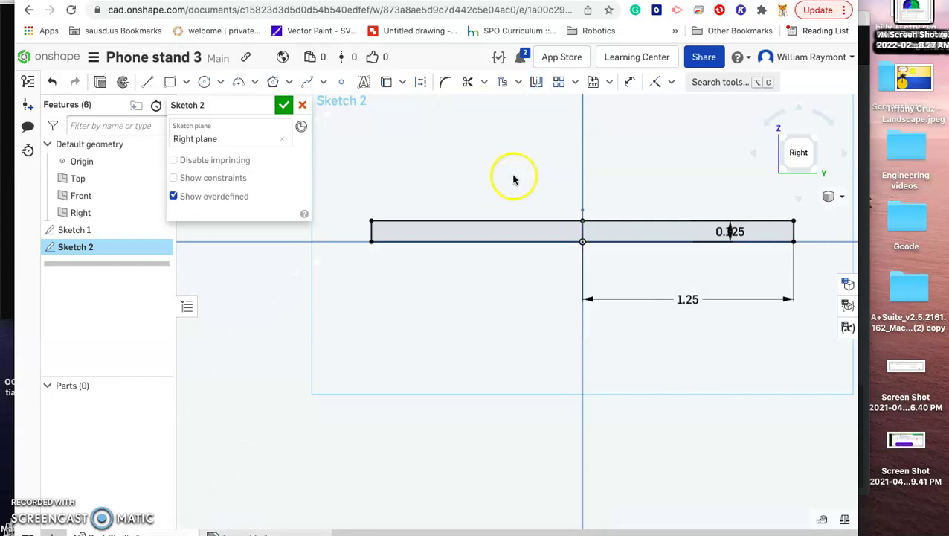
Step: Trim away the vertical line at the origin that divides the mirrored rectangle into two halves
left_click(468, 82)
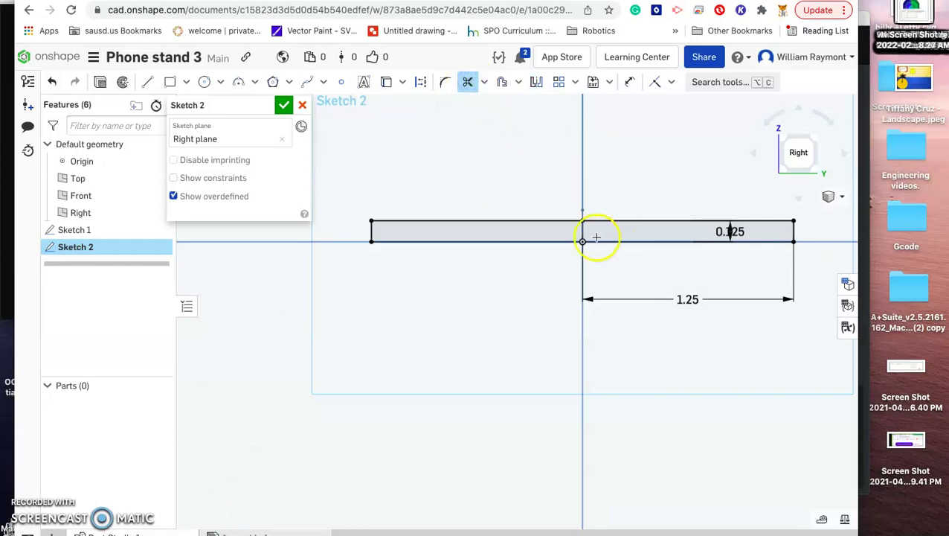
left_click(582, 231)
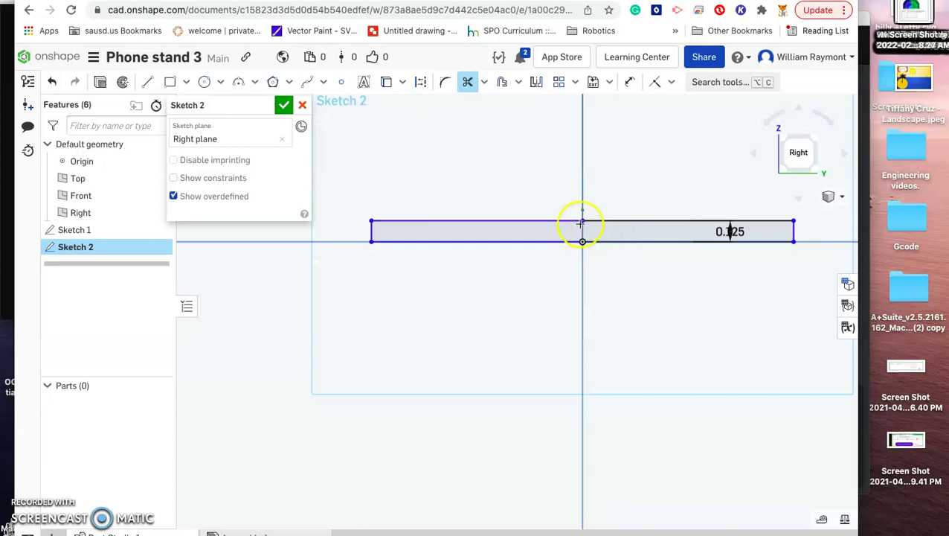
scroll(570, 169, "down", 2)
scroll(570, 169, "down", 1)
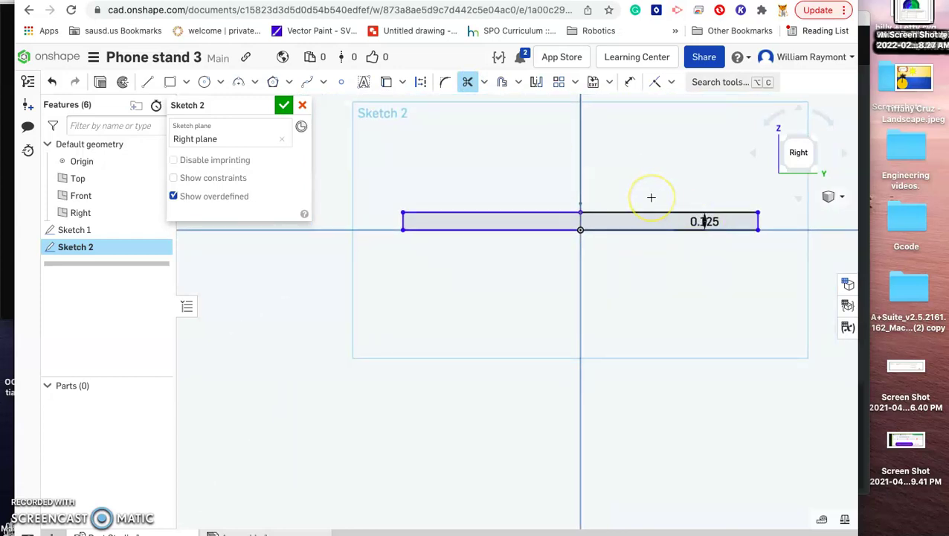
Step: Delete the rectangle's 0.125-inch height dimension and finish the sketch
double_click(712, 222)
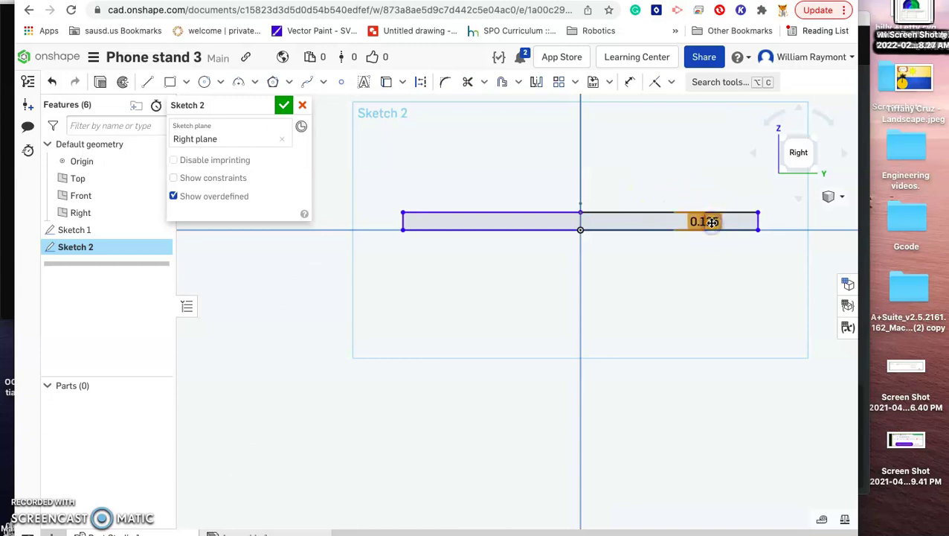
key("Delete")
left_click(672, 175)
scroll(670, 176, "down", 1)
left_click(406, 156)
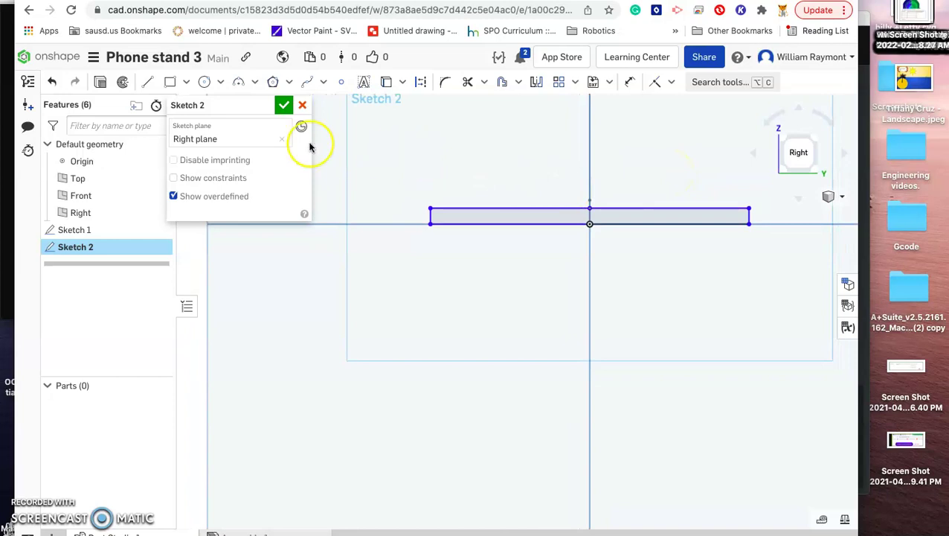
left_click(284, 106)
left_click(539, 157)
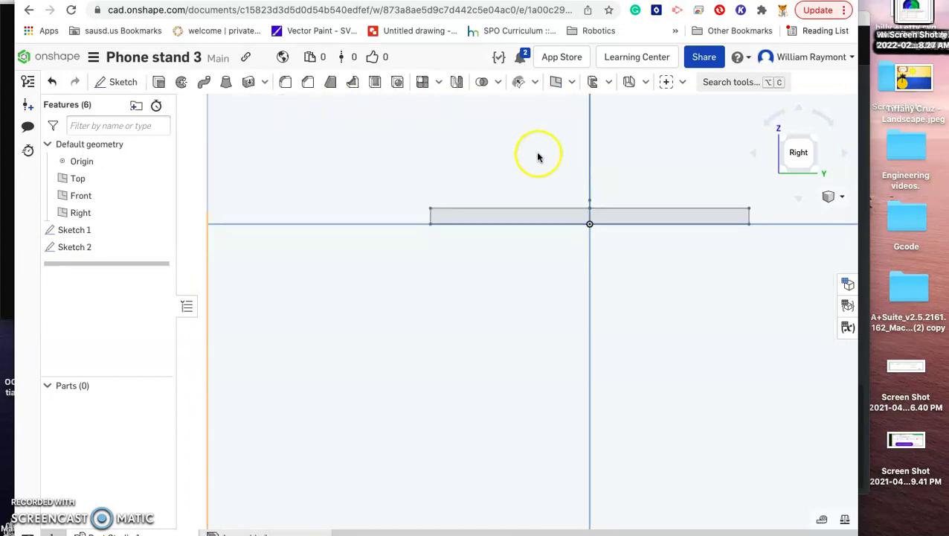
Step: Start a new solid Sweep with the thin rectangle on the Right plane as its profile
left_click(782, 170)
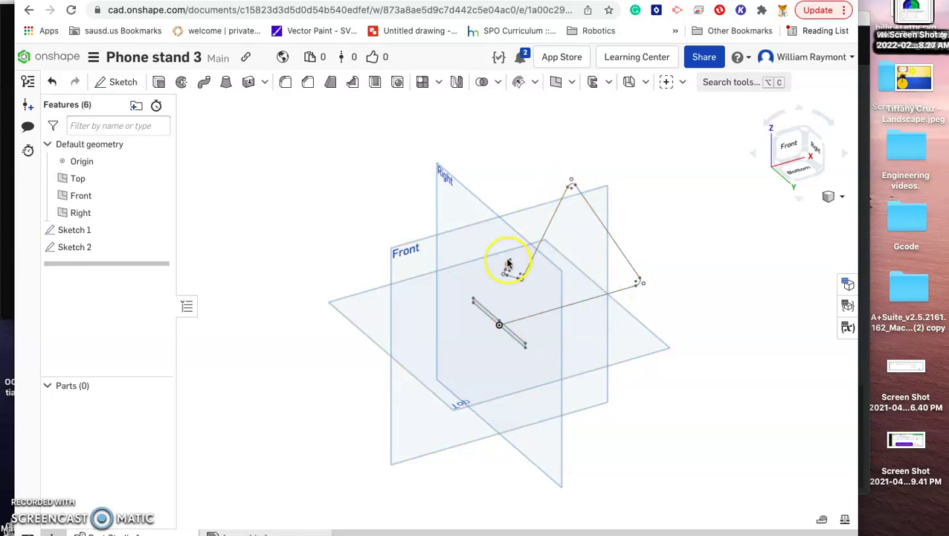
left_click(514, 323)
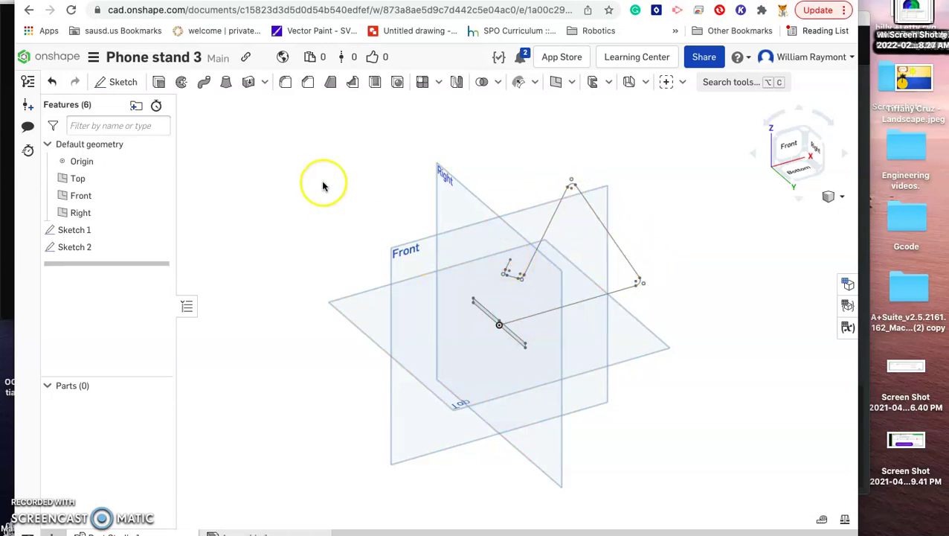
left_click(203, 85)
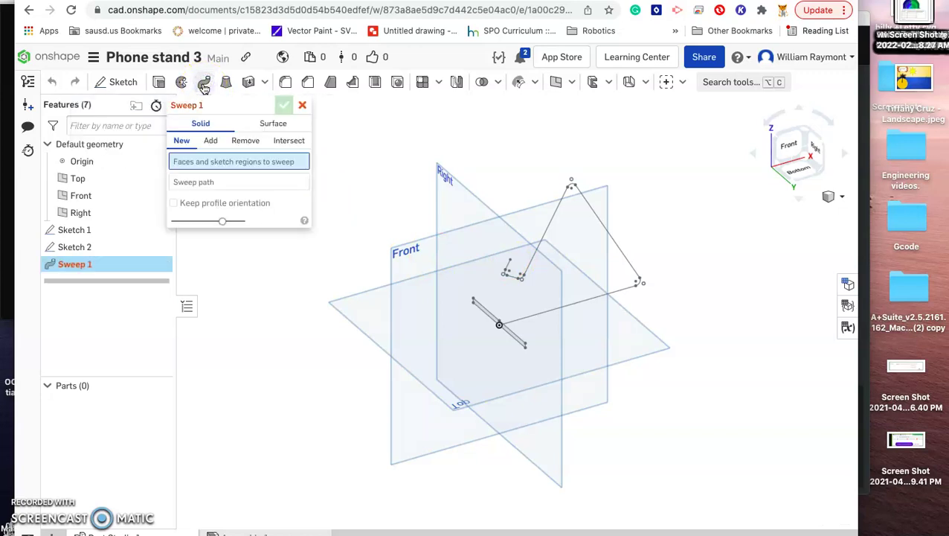
scroll(343, 197, "up", 3)
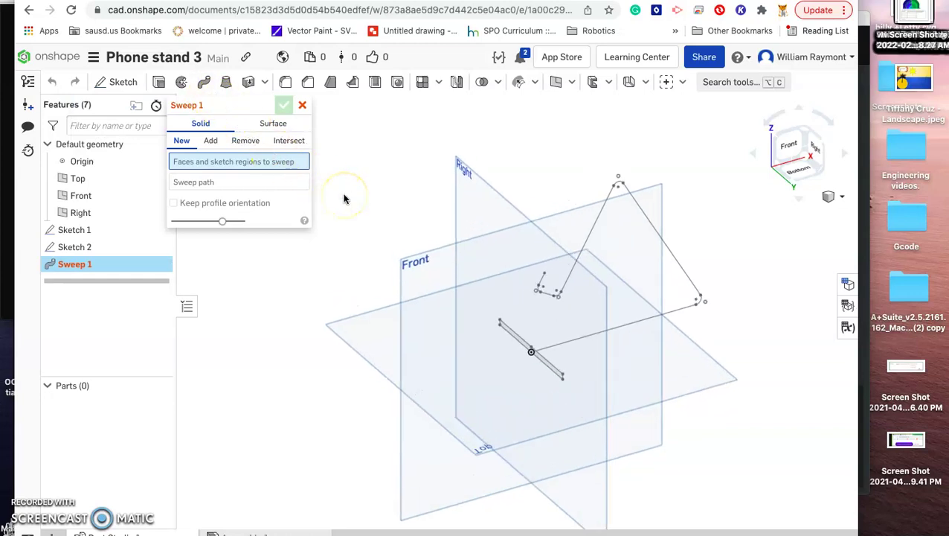
scroll(574, 431, "up", 5)
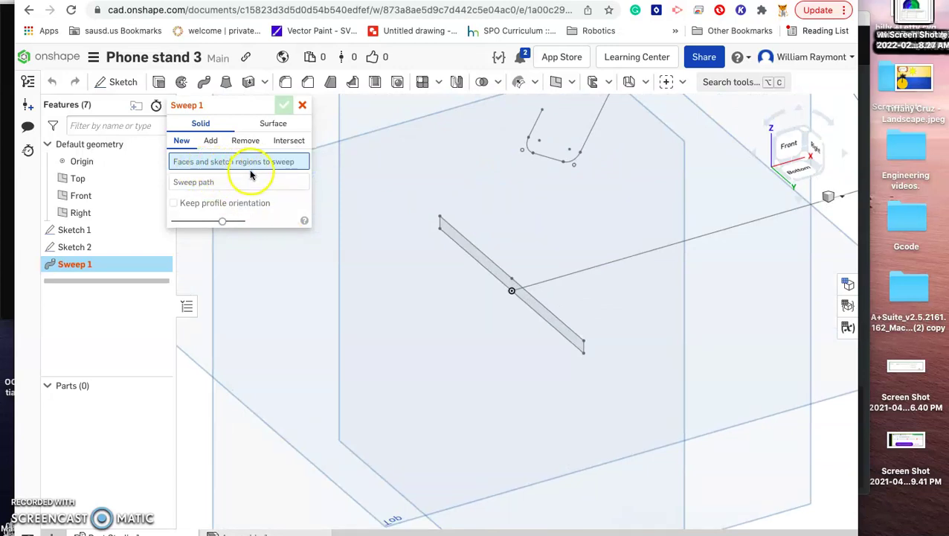
left_click(471, 251)
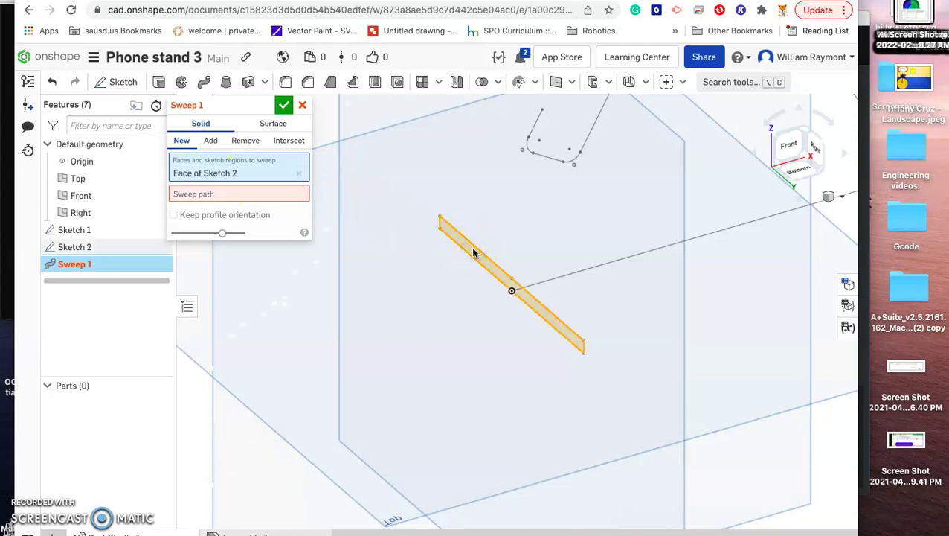
Step: Add the base line, the first fillet arc and the long slanted back line of Sketch 1 to the sweep path
left_click(236, 191)
left_click(495, 265)
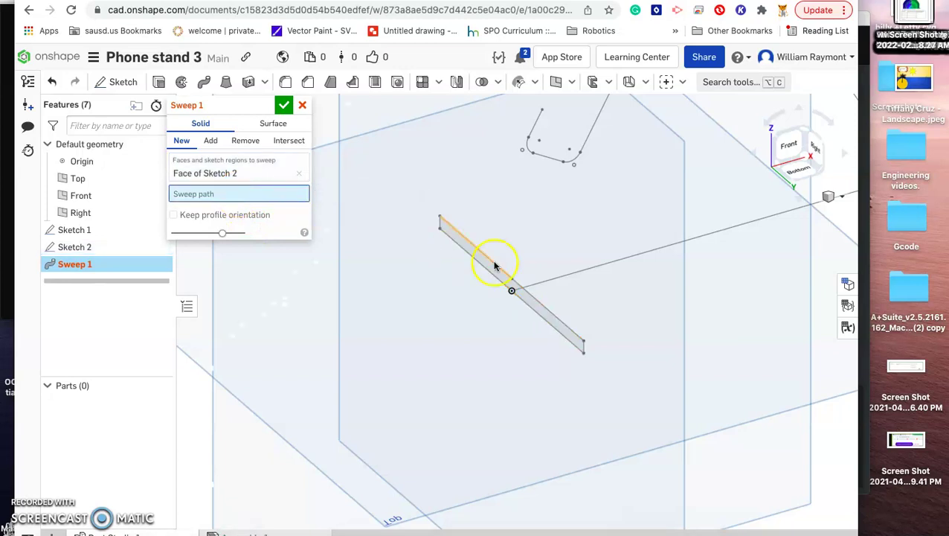
left_click(571, 276)
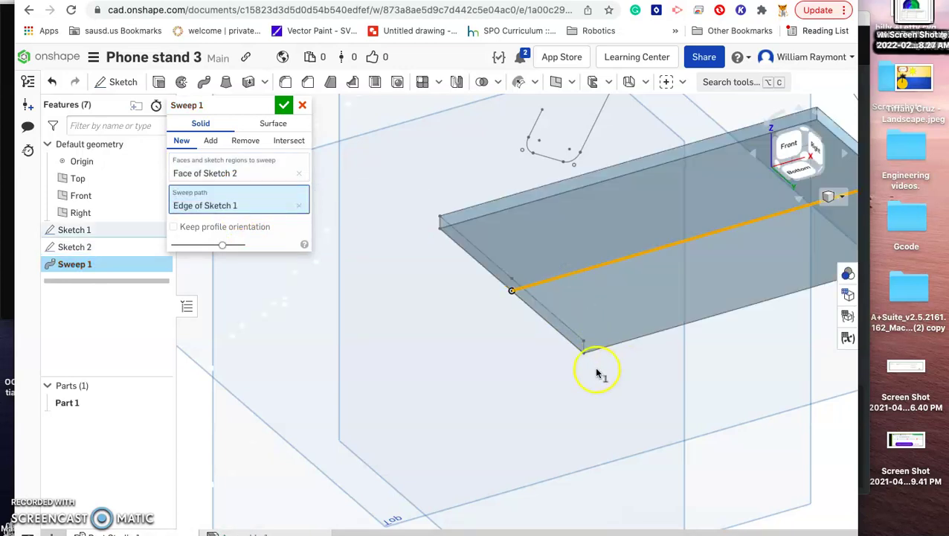
scroll(509, 390, "down", 3)
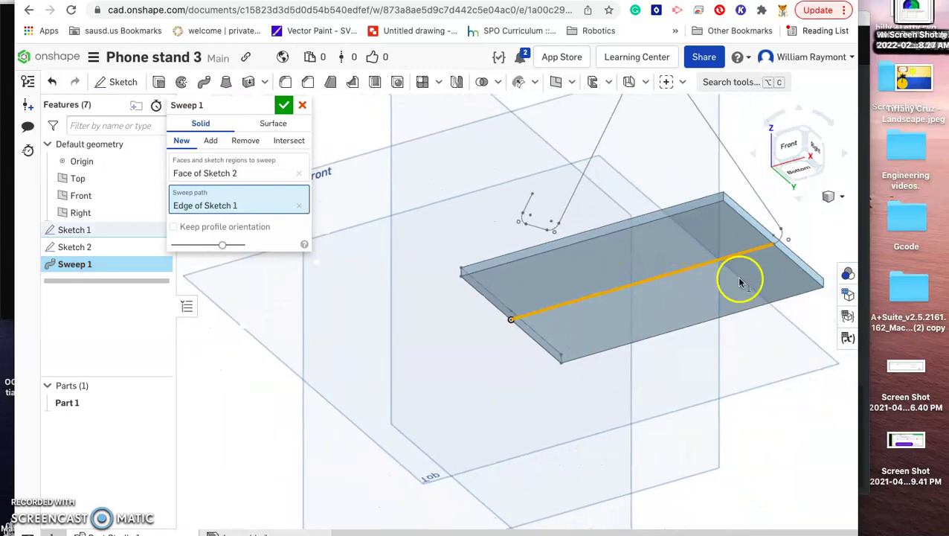
left_click(781, 240)
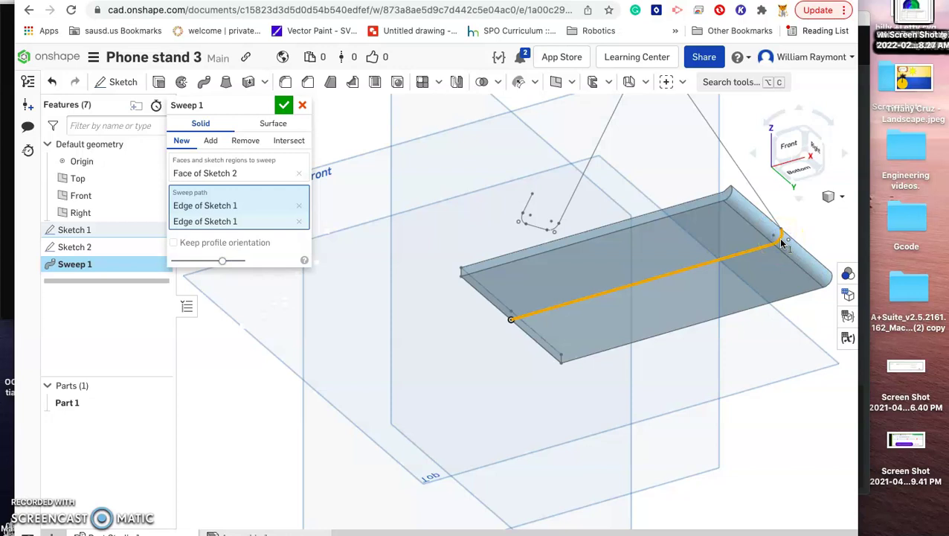
left_click(744, 173)
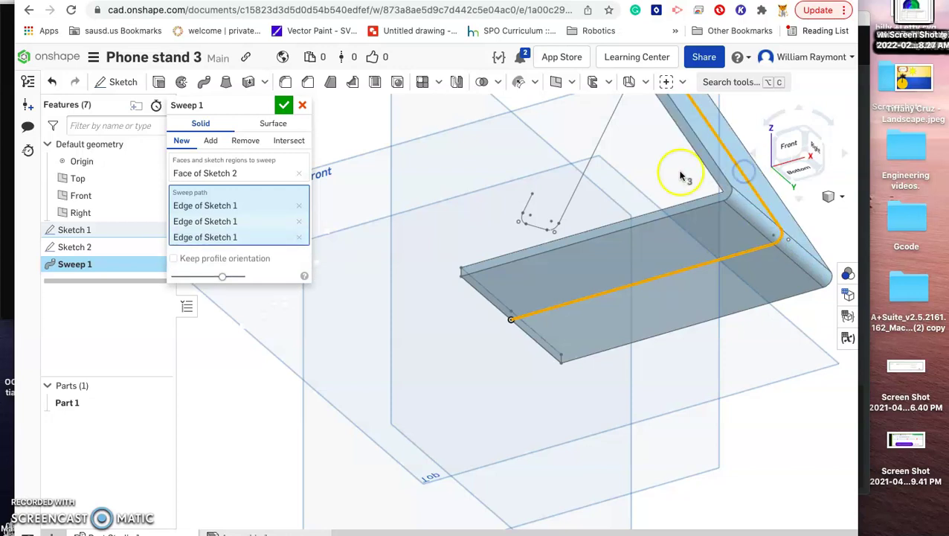
scroll(640, 380, "down", 3)
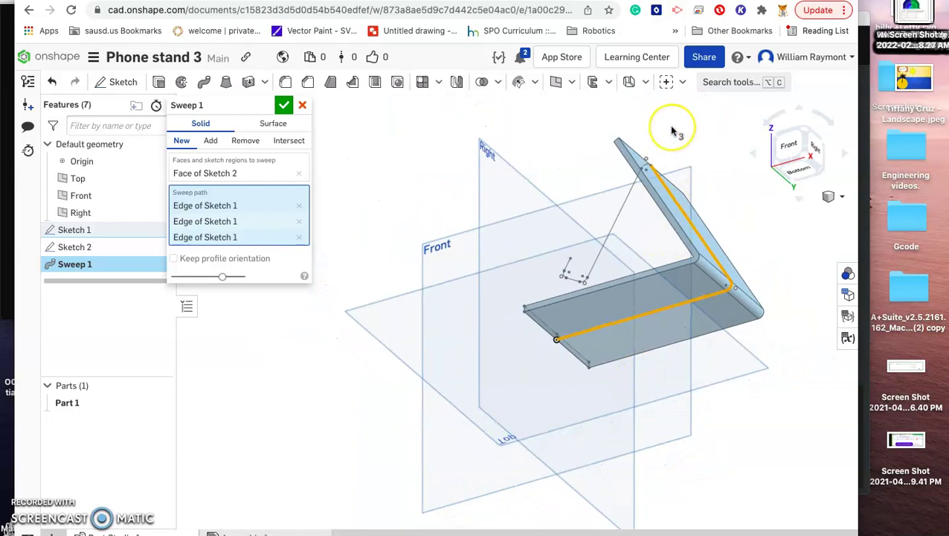
scroll(672, 132, "up", 1)
scroll(672, 132, "up", 2)
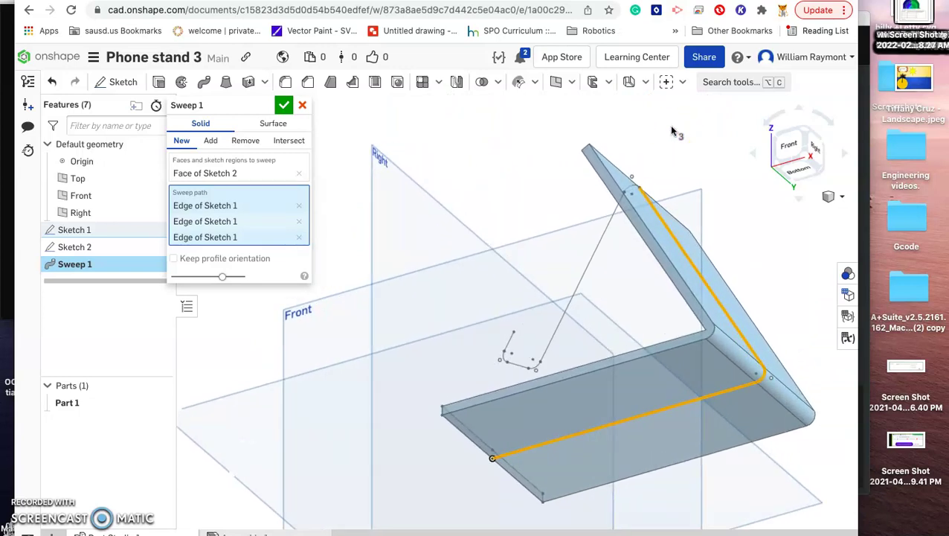
Step: Extend the sweep path through the top arc, front slanted line and all segments of the lower hook, and finish the sweep
left_click(630, 189)
left_click(611, 215)
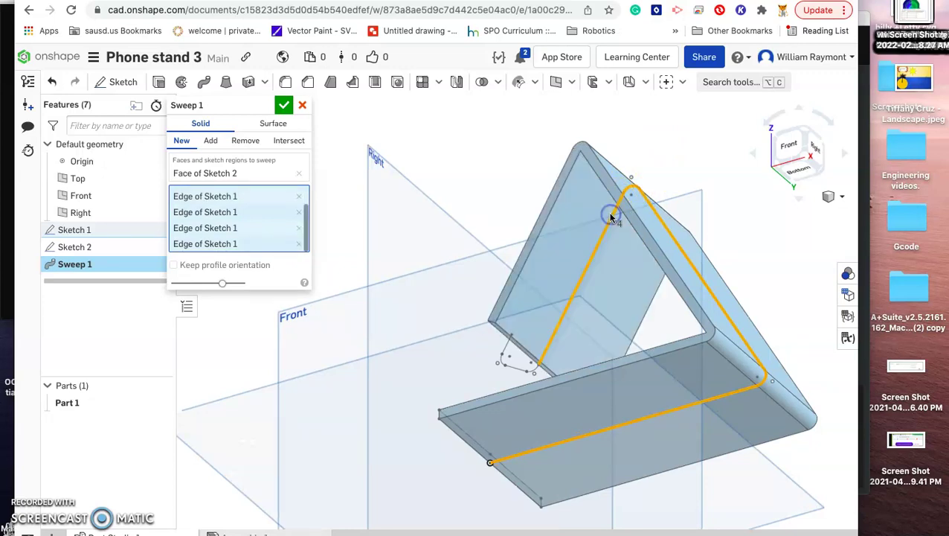
left_click(531, 368)
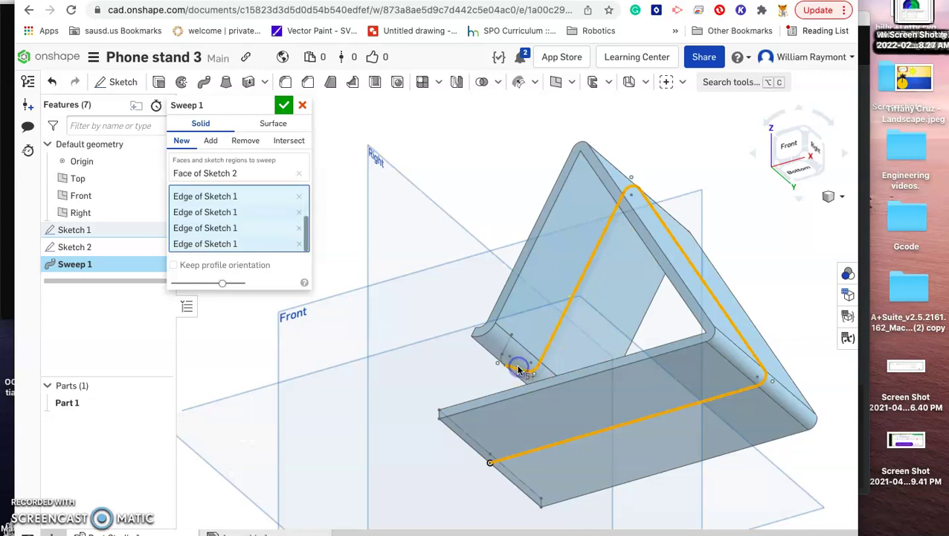
left_click(519, 369)
left_click(502, 364)
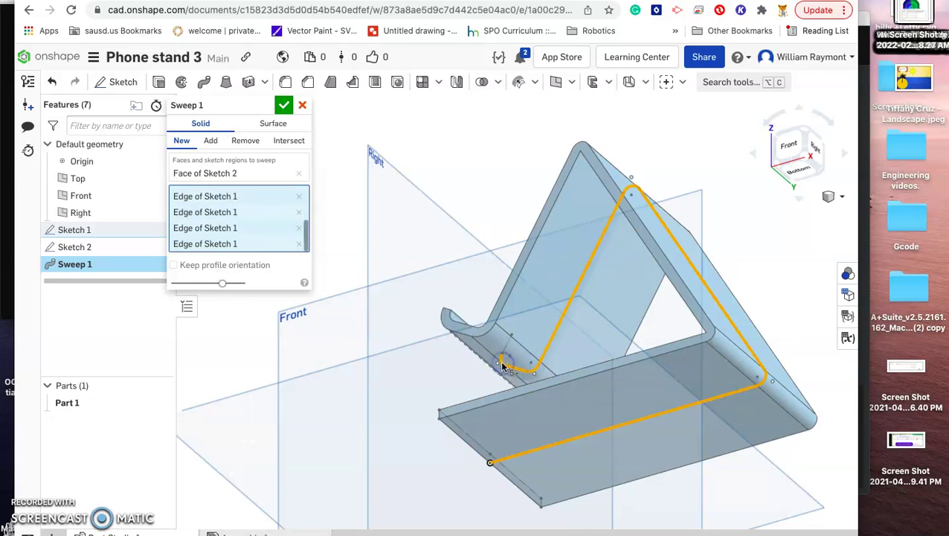
left_click(507, 349)
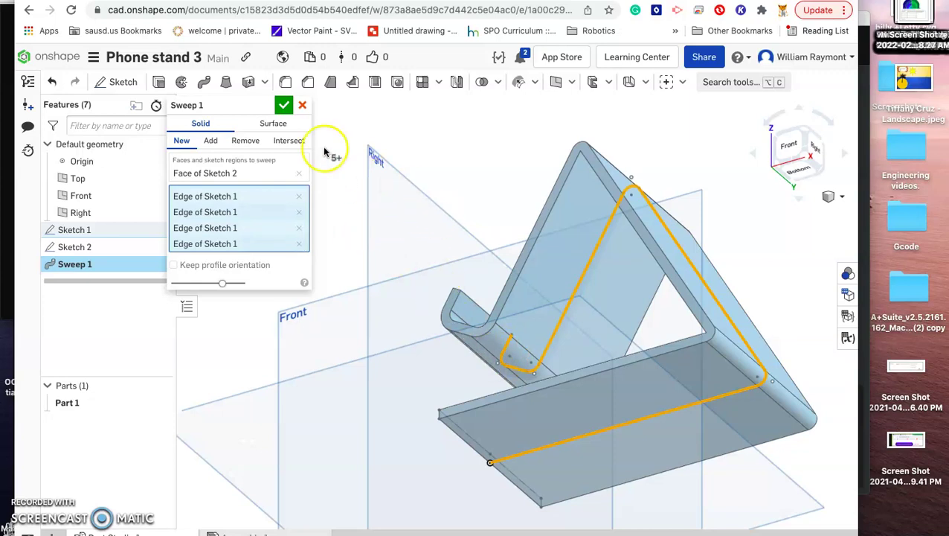
left_click(284, 106)
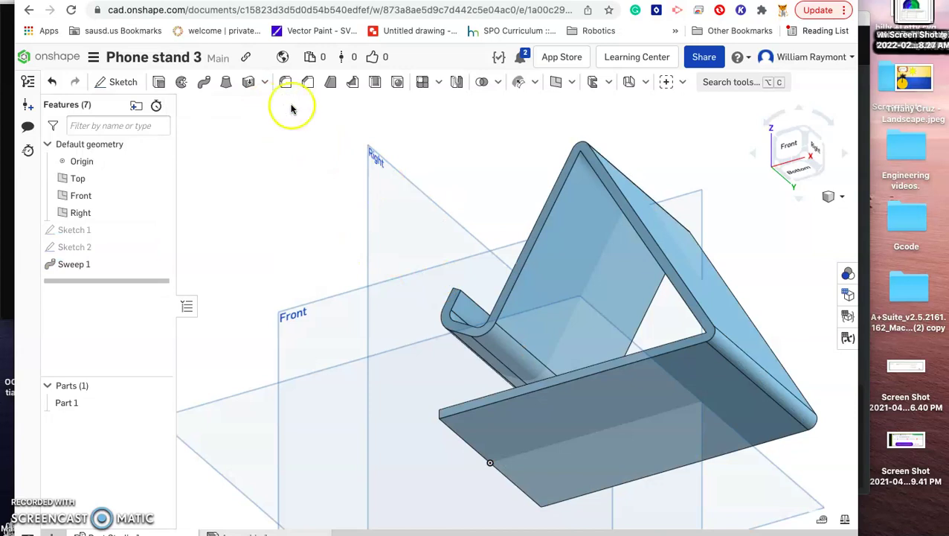
Step: Examine the swept phone stand from all sides
left_click(755, 152)
left_click(754, 153)
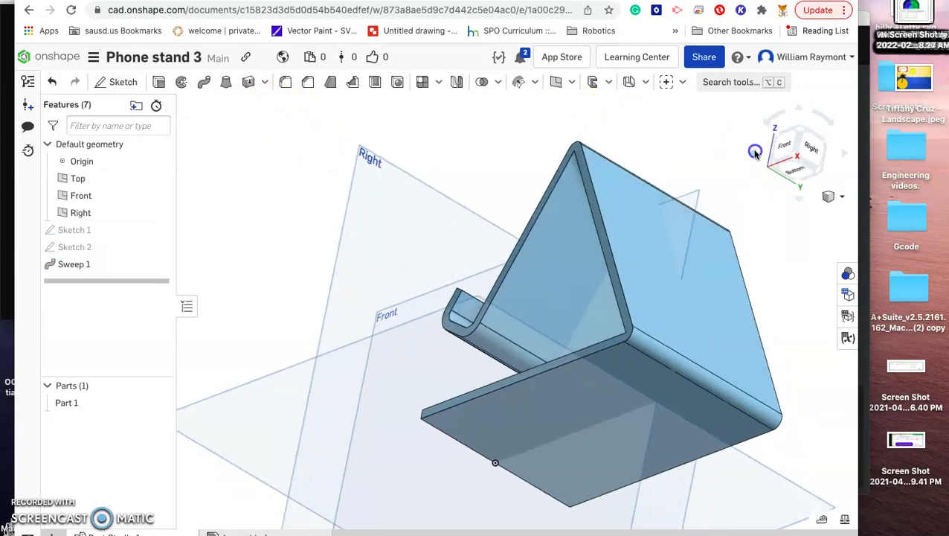
left_click(755, 152)
left_click(755, 152)
left_click(754, 152)
left_click(755, 152)
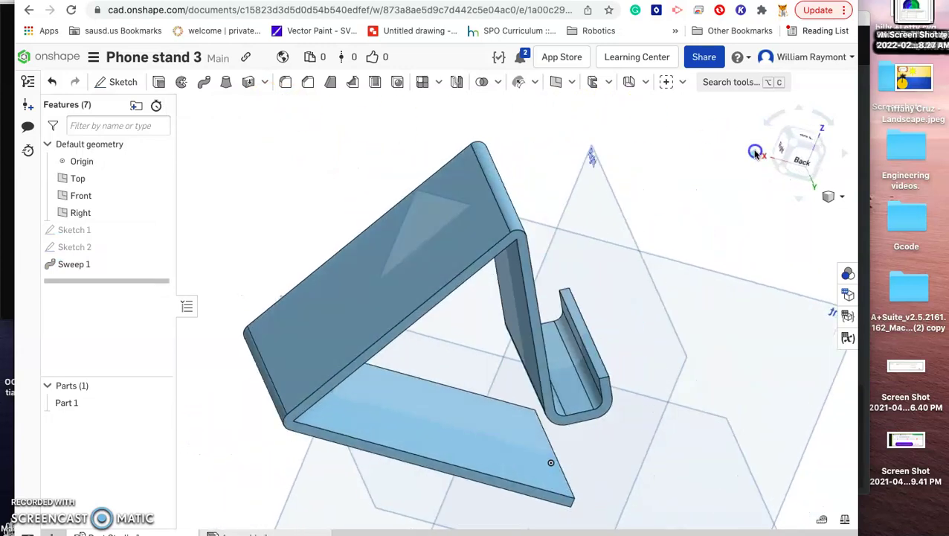
left_click(755, 153)
left_click(754, 153)
left_click(755, 153)
left_click(755, 152)
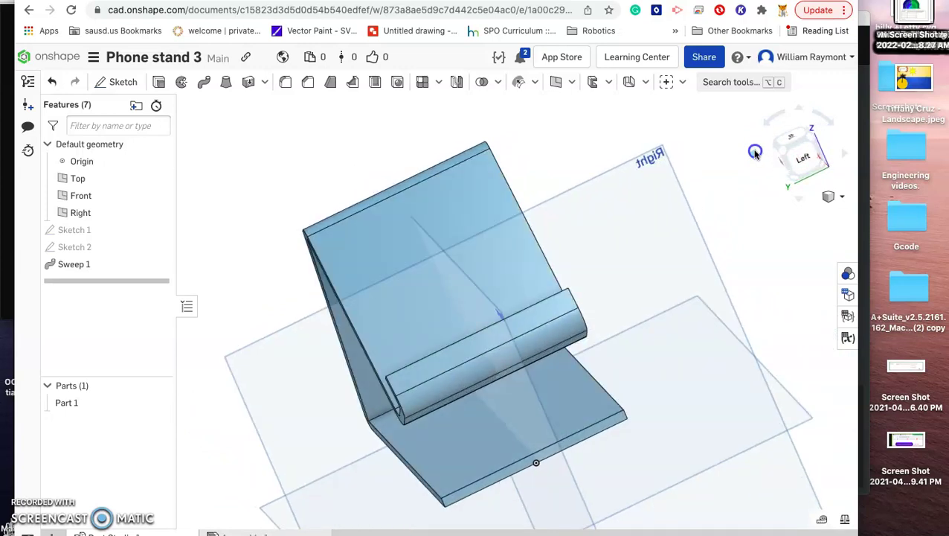
left_click(754, 152)
left_click(754, 152)
left_click(754, 153)
left_click(755, 152)
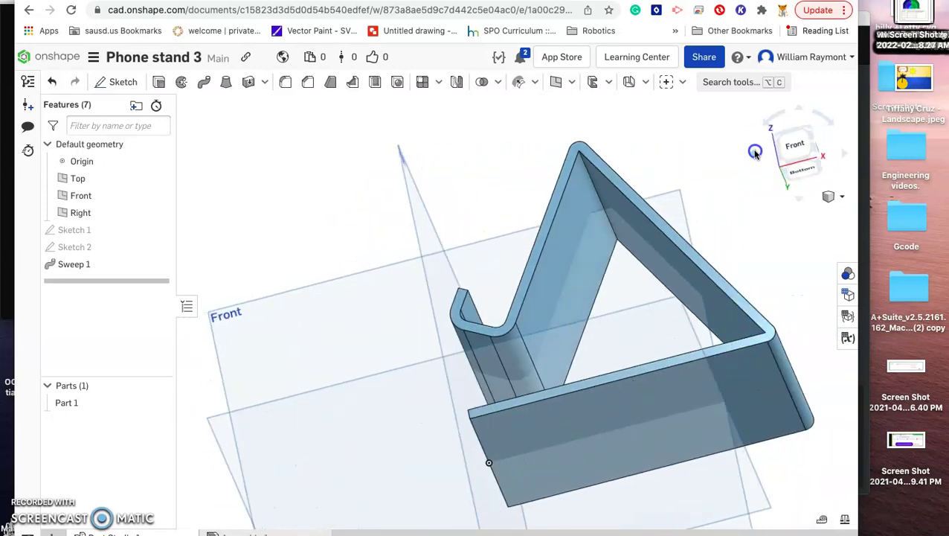
left_click(755, 153)
left_click(754, 153)
left_click(754, 152)
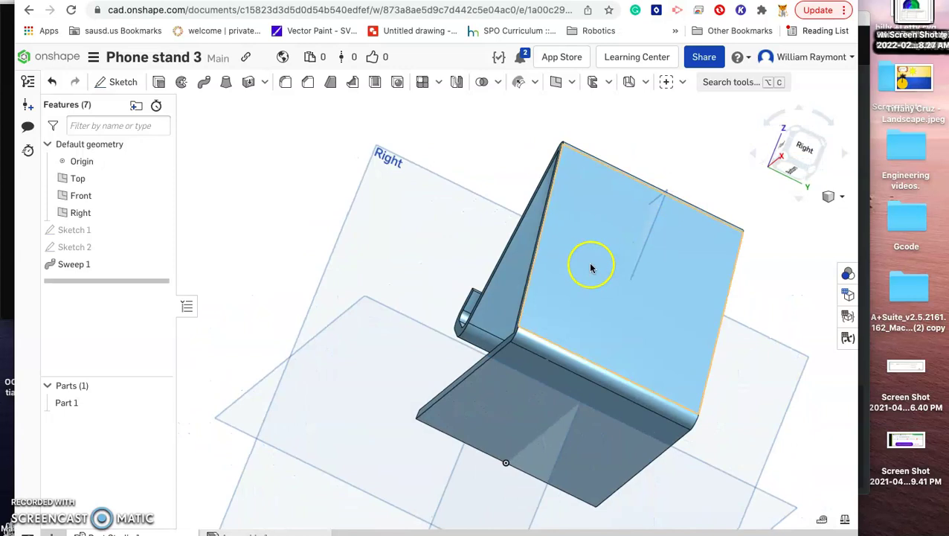
Step: Sketch a 1.25-inch diameter circle centred on the outer face of the stand's slanted back support and finish the sketch
left_click(600, 217)
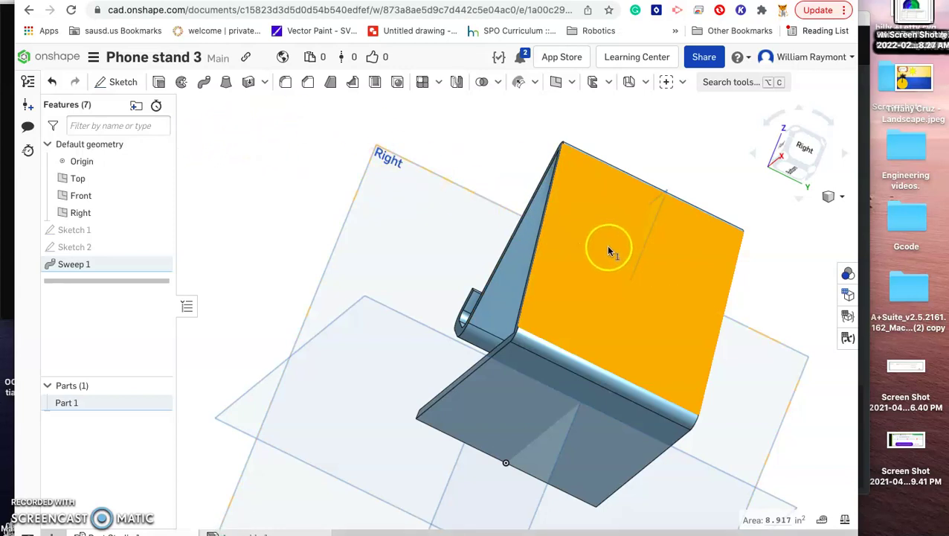
left_click(119, 83)
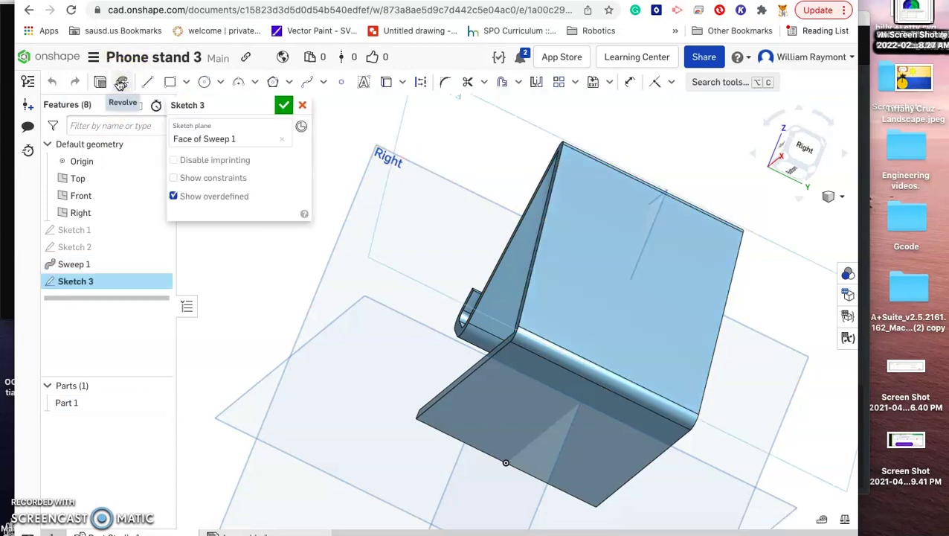
left_click(804, 152)
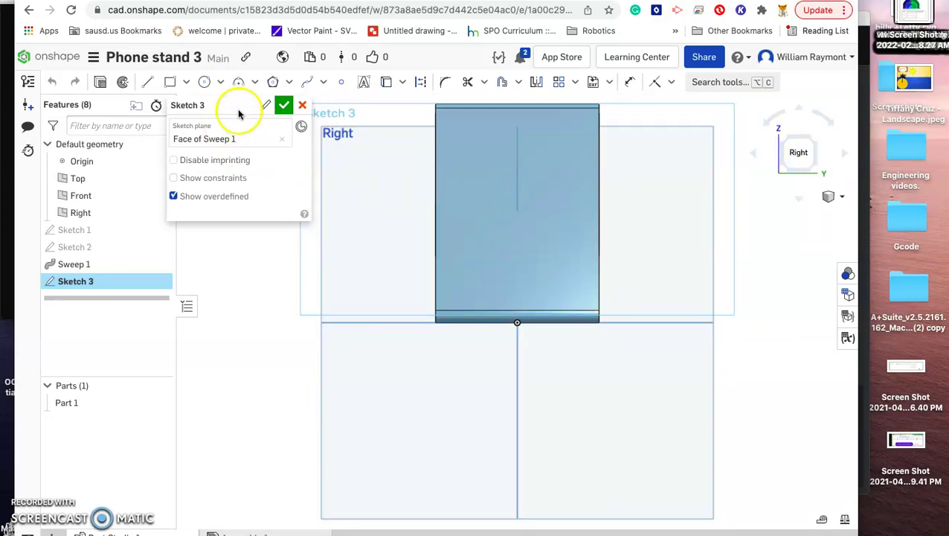
left_click(205, 81)
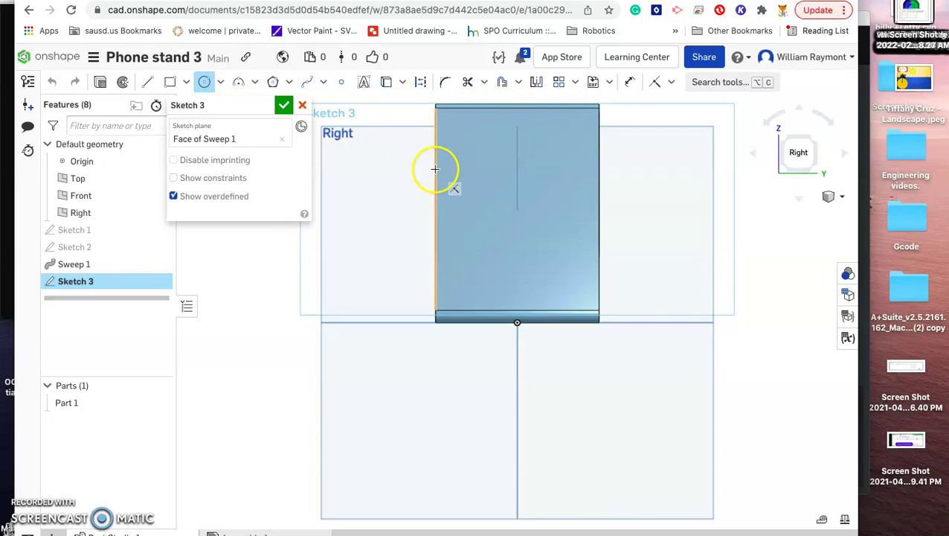
left_click(435, 209)
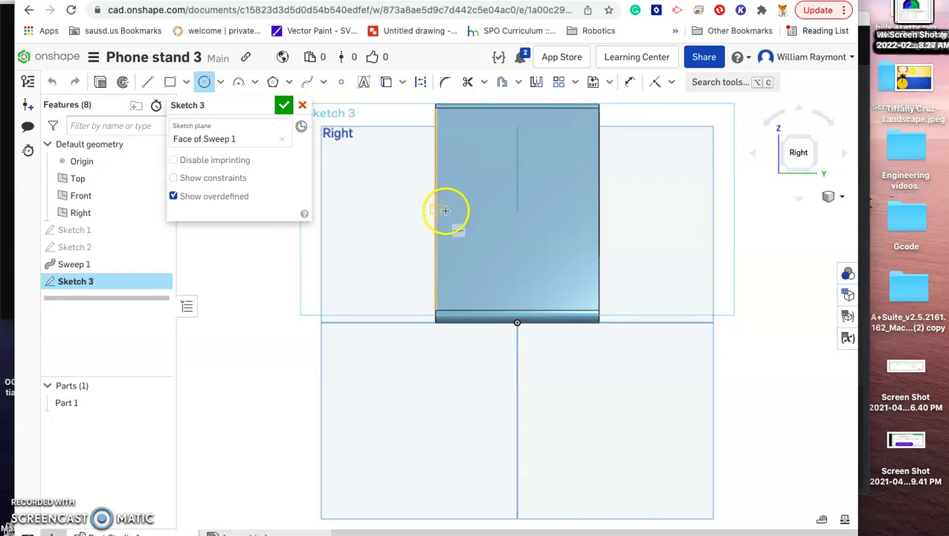
left_click(518, 211)
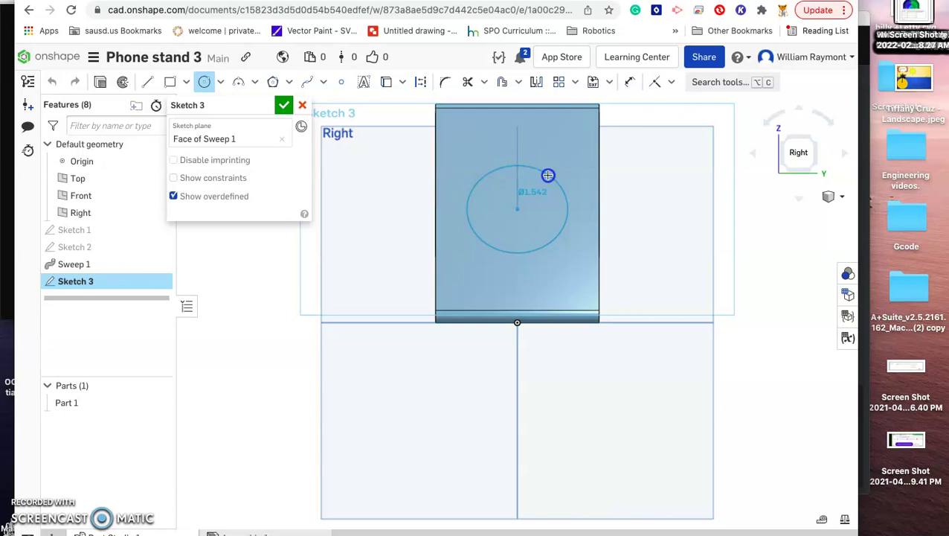
left_click(548, 175)
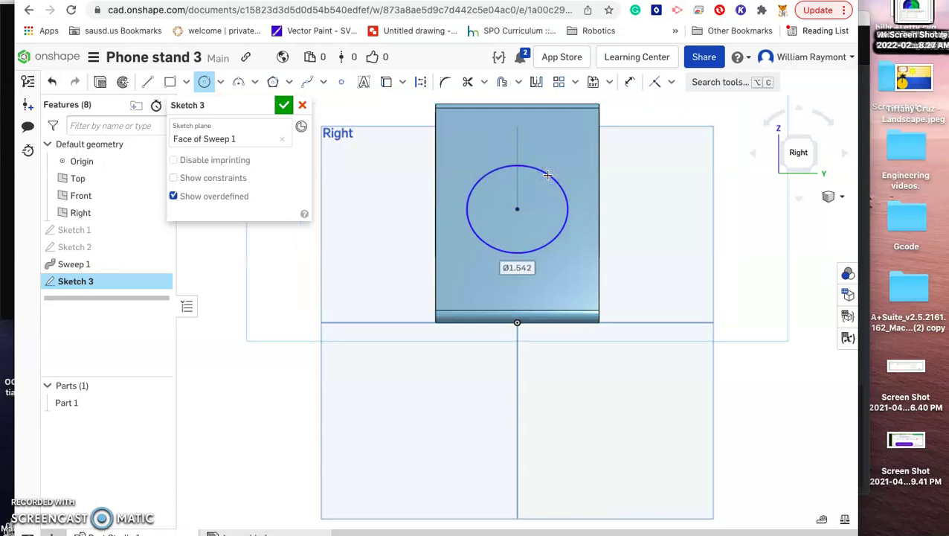
type("1.25")
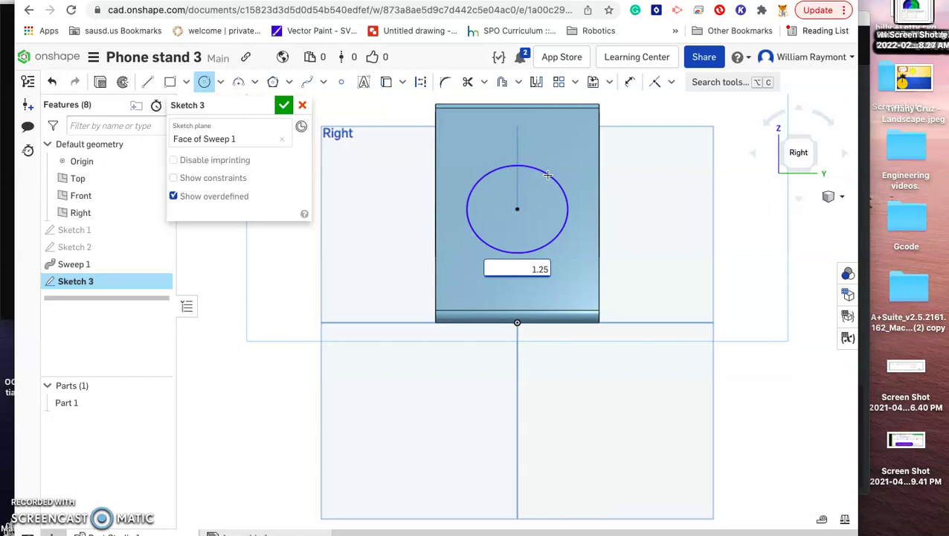
key("Return")
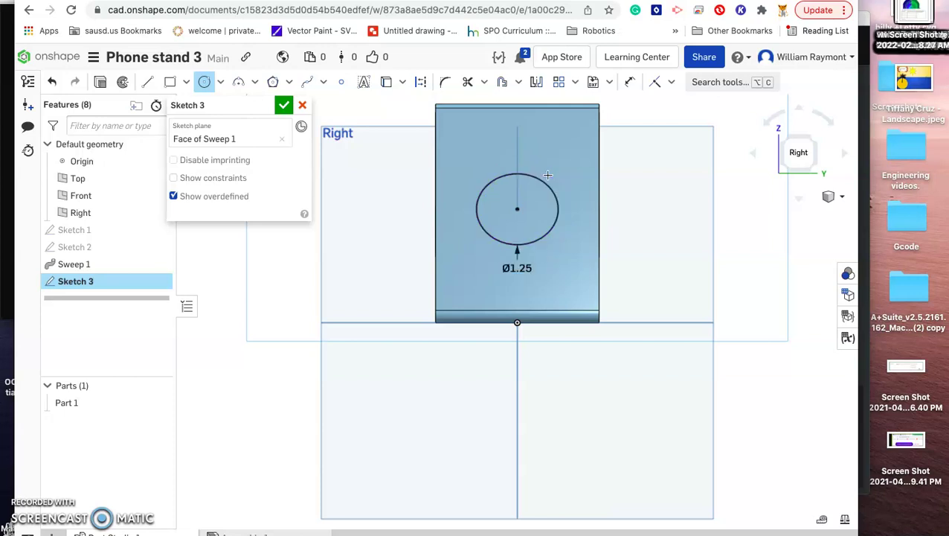
left_click(282, 108)
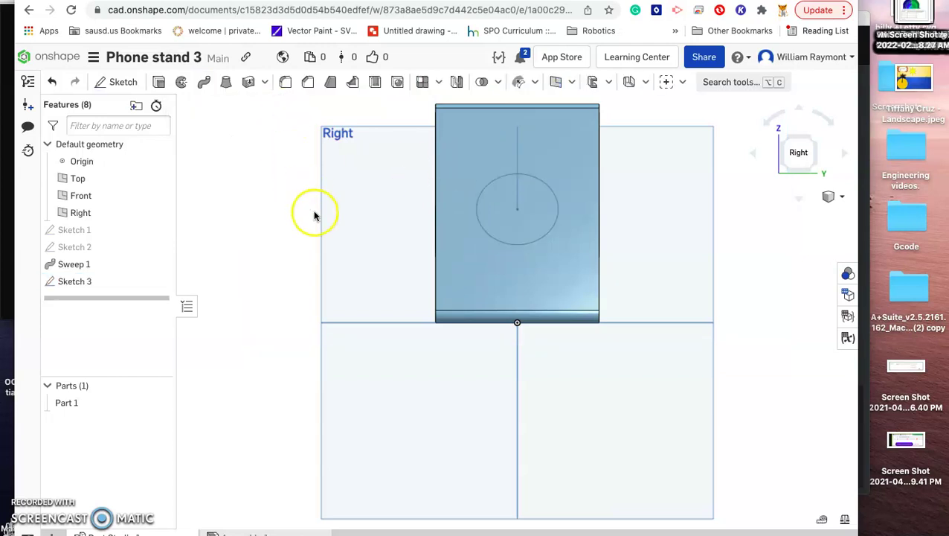
Step: Cut the circle through the slanted back support with a blind Remove extrude, 0.4 in deep
left_click(501, 209)
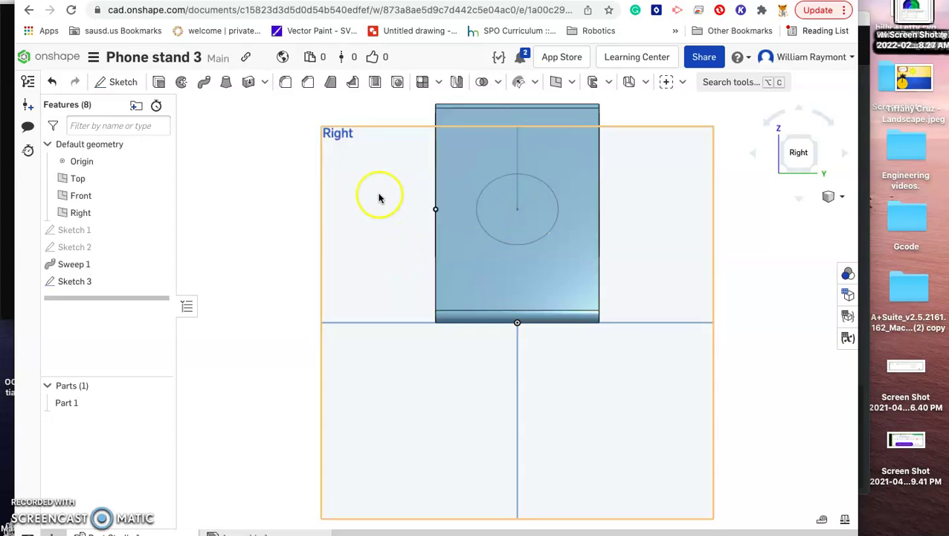
left_click(500, 210)
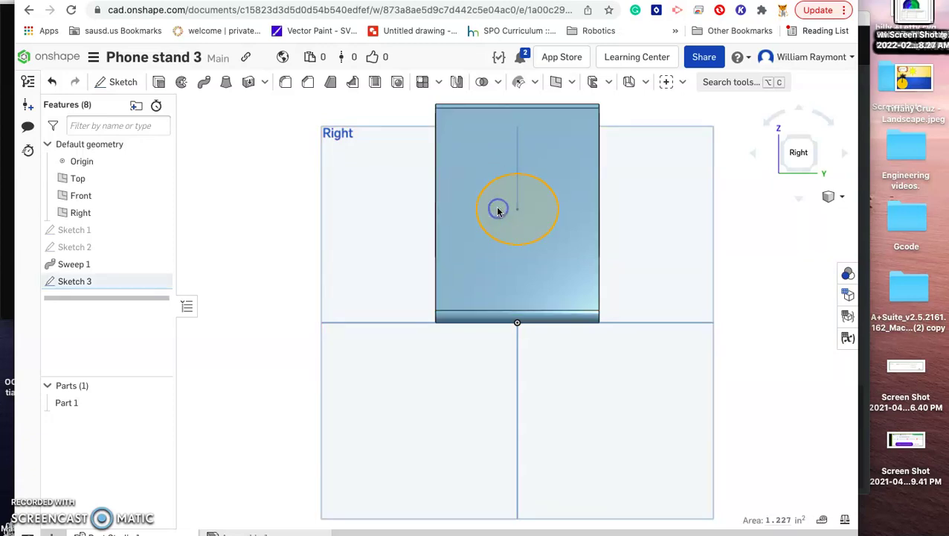
left_click(159, 82)
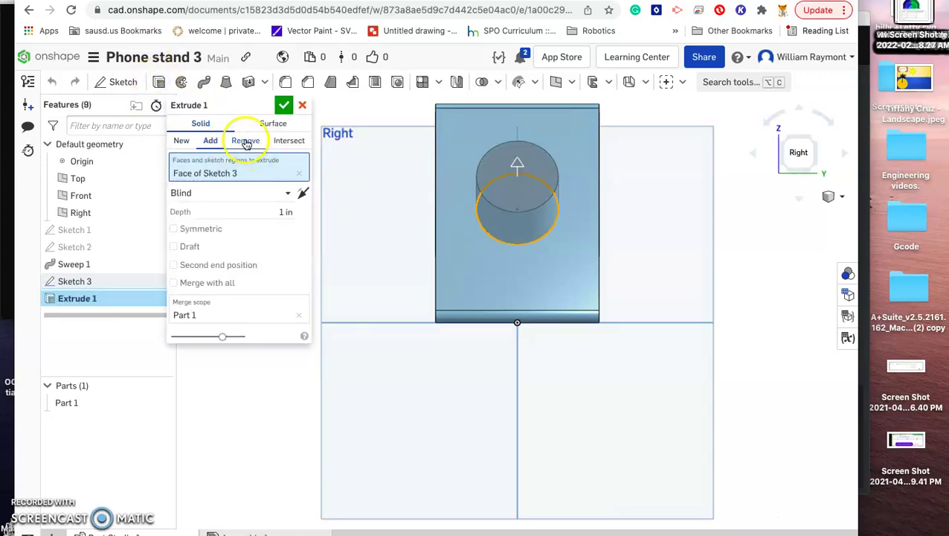
left_click(246, 141)
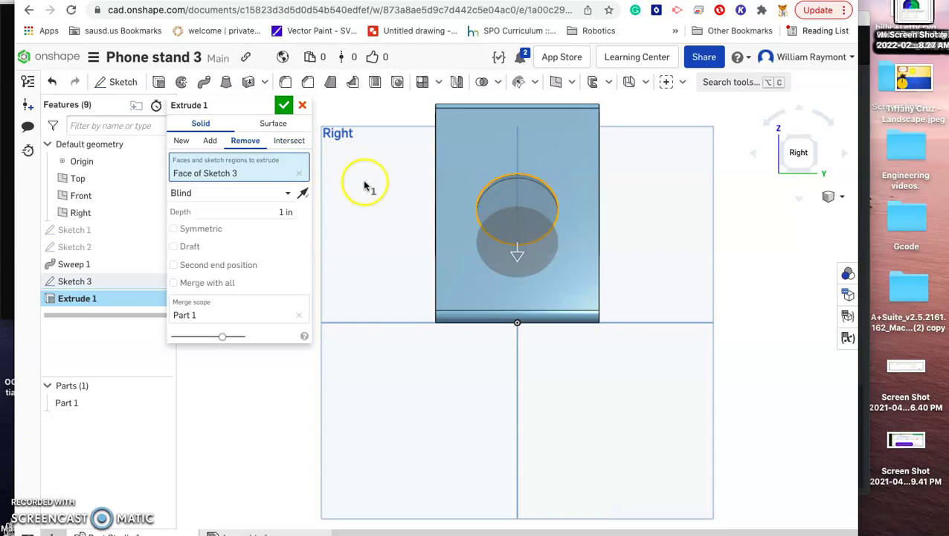
left_click(284, 212)
type("0.4")
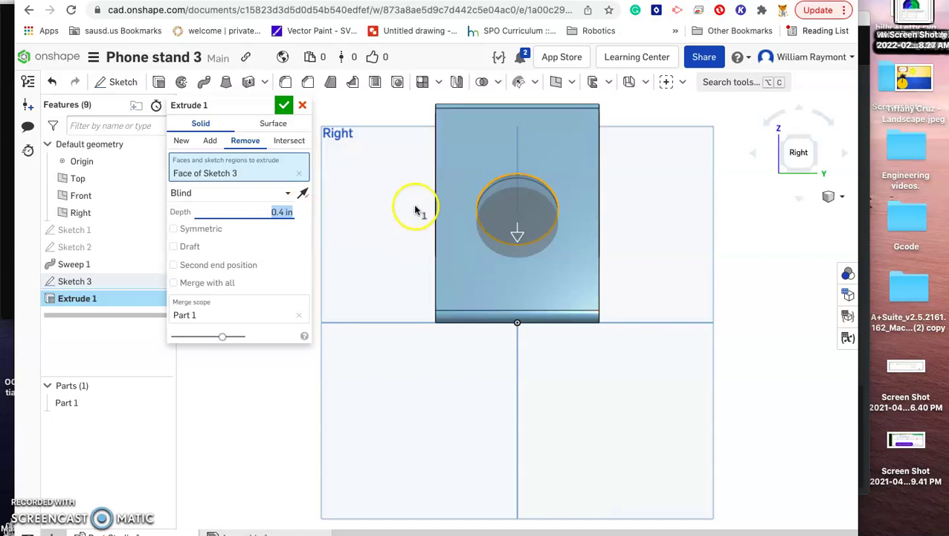
left_click(283, 105)
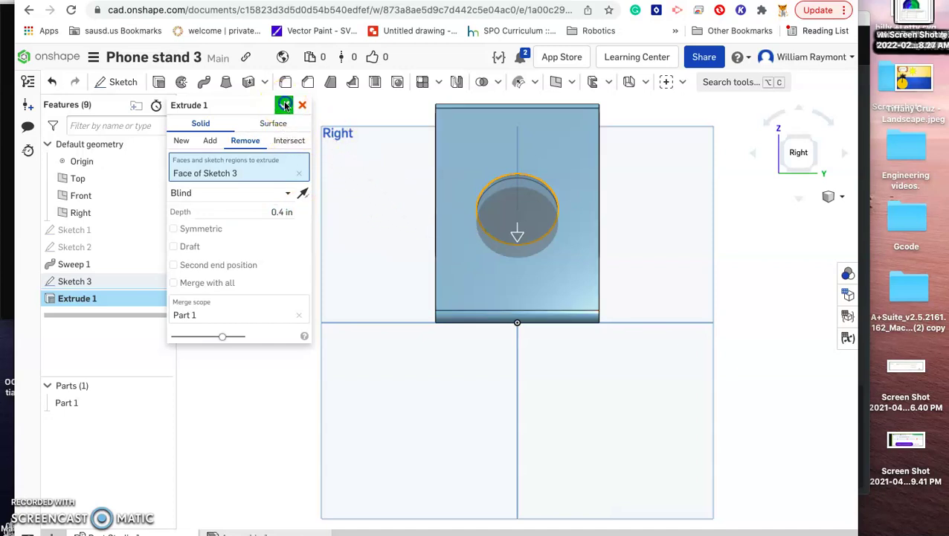
left_click(753, 153)
left_click(755, 155)
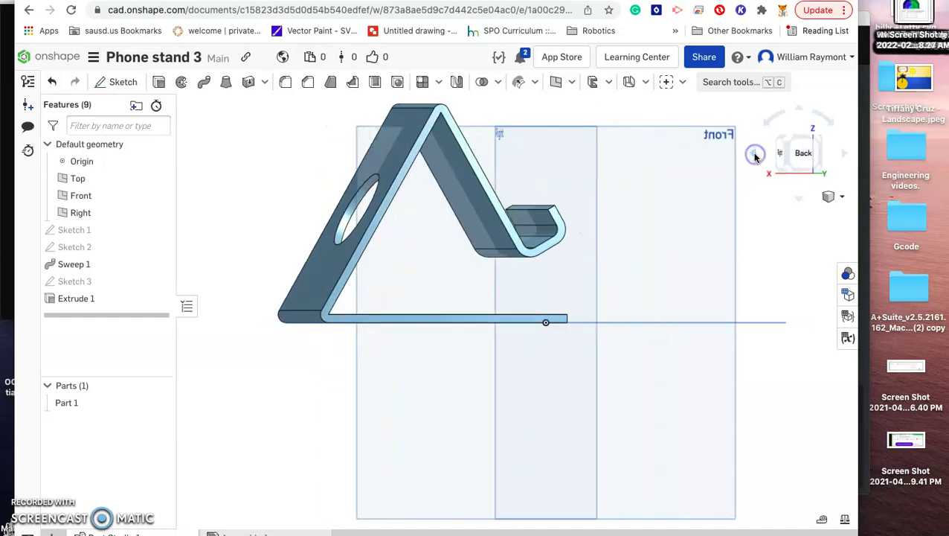
left_click(755, 155)
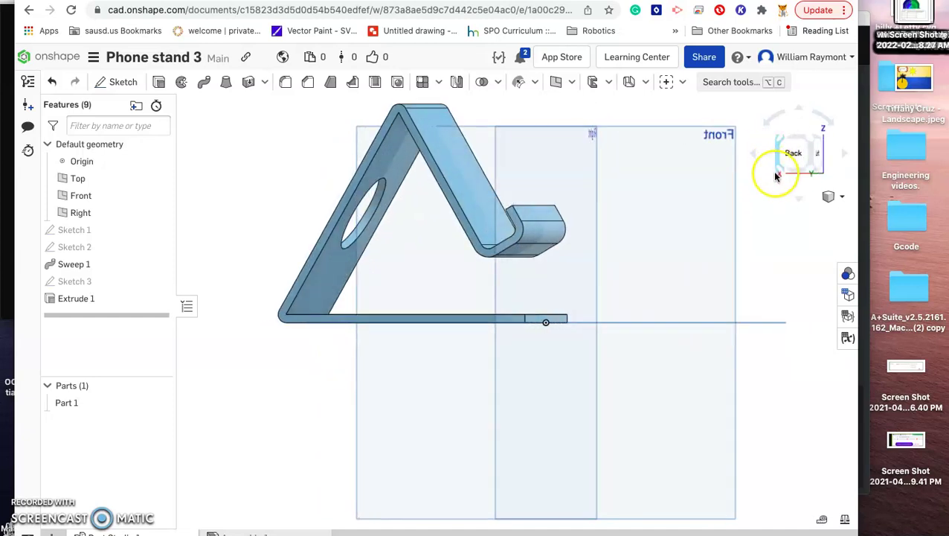
Step: Start a sketch on the narrow end face of the lower hook's lip and view it from the top
left_click(804, 201)
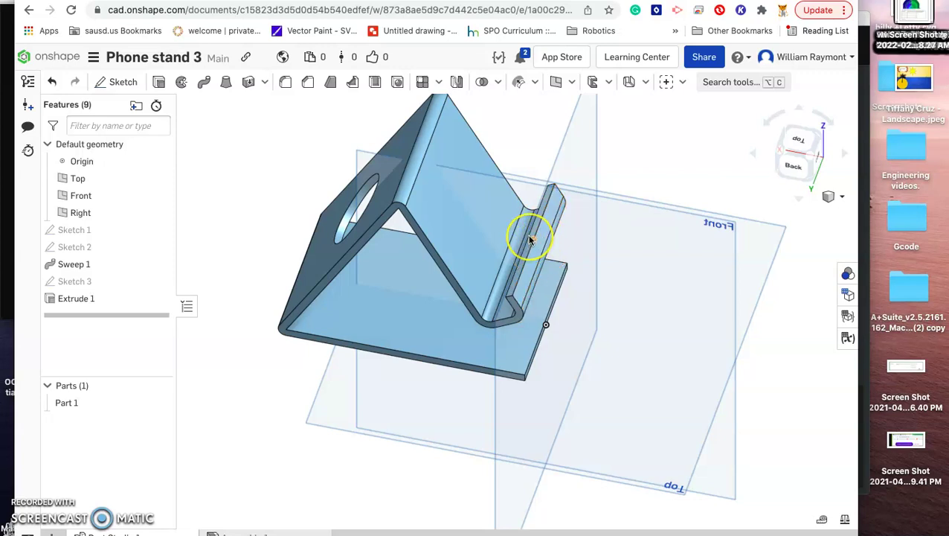
scroll(530, 239, "up", 5)
scroll(532, 240, "up", 3)
left_click(521, 274)
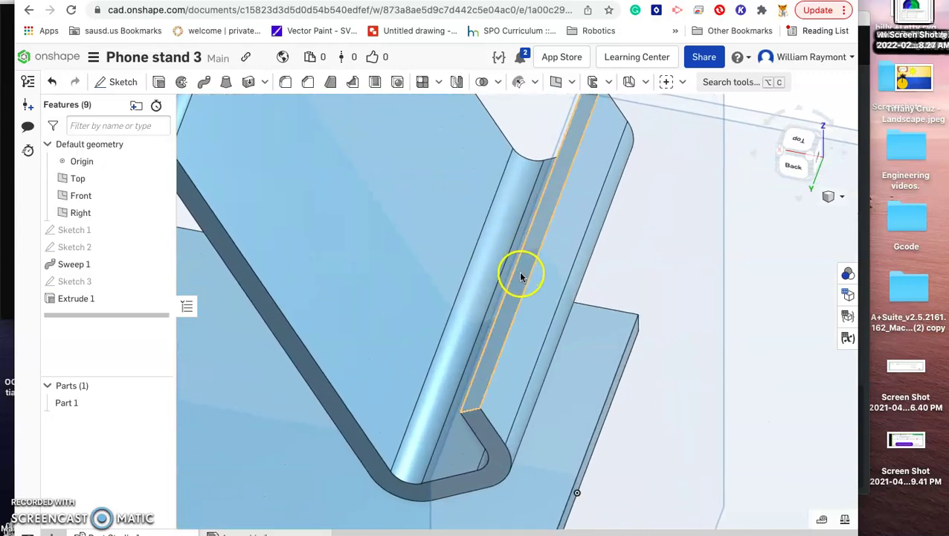
left_click(520, 276)
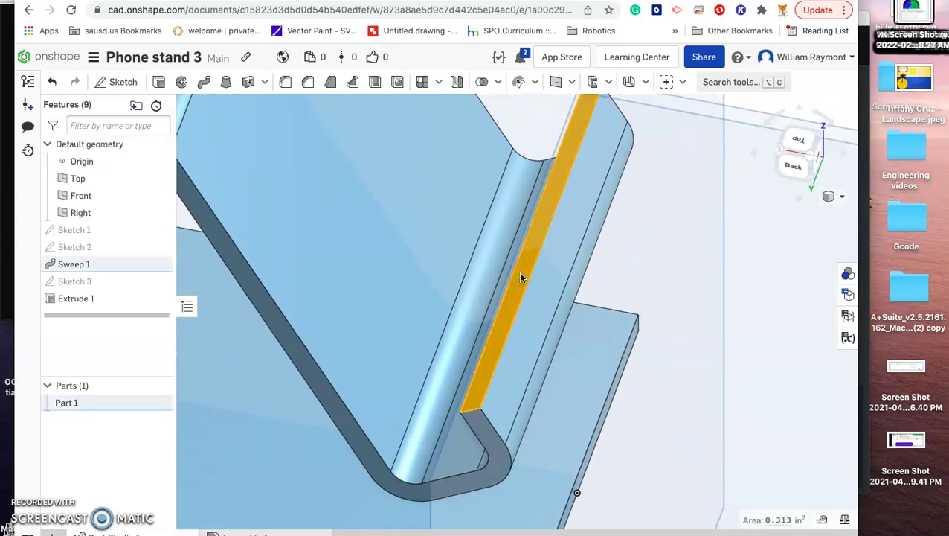
left_click(117, 82)
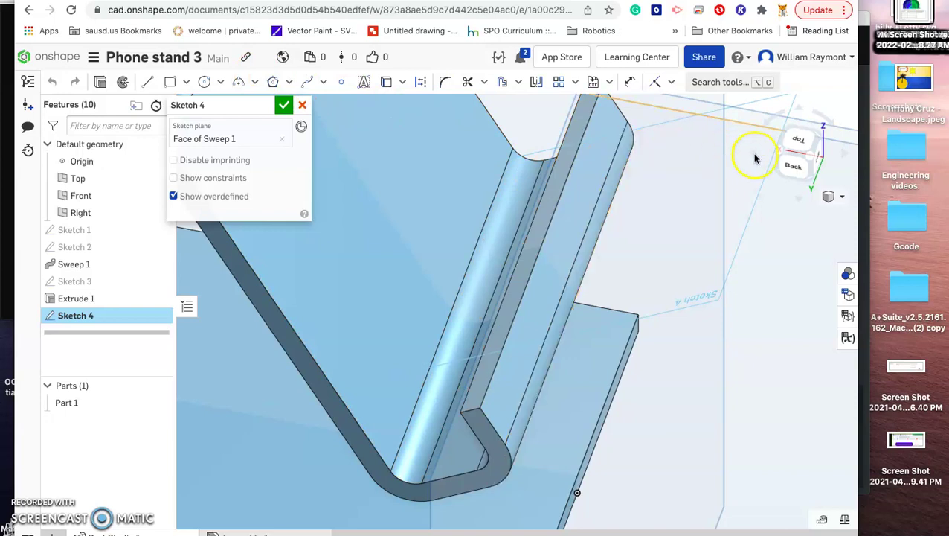
left_click(801, 142)
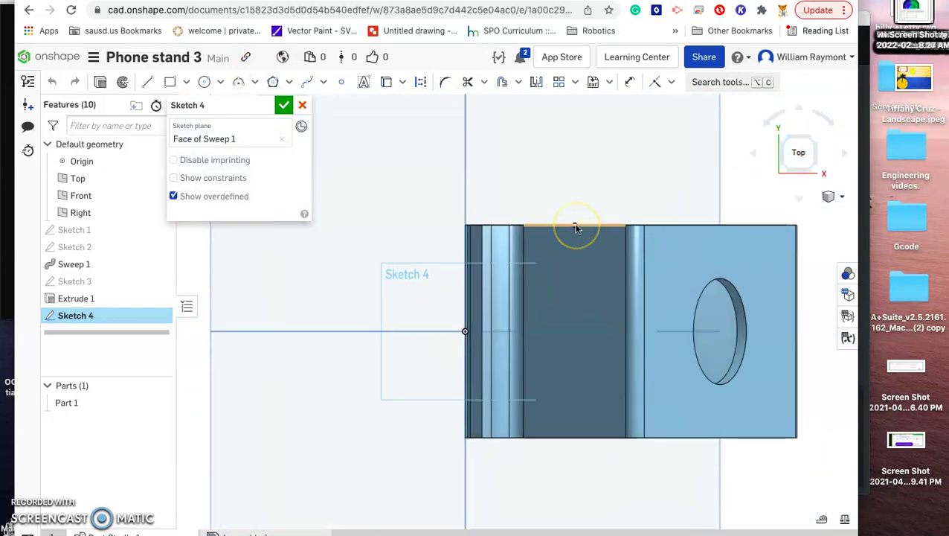
Step: Draw a straight line about 0.125 in long across the lip's end face near each of its two ends
scroll(575, 227, "up", 3)
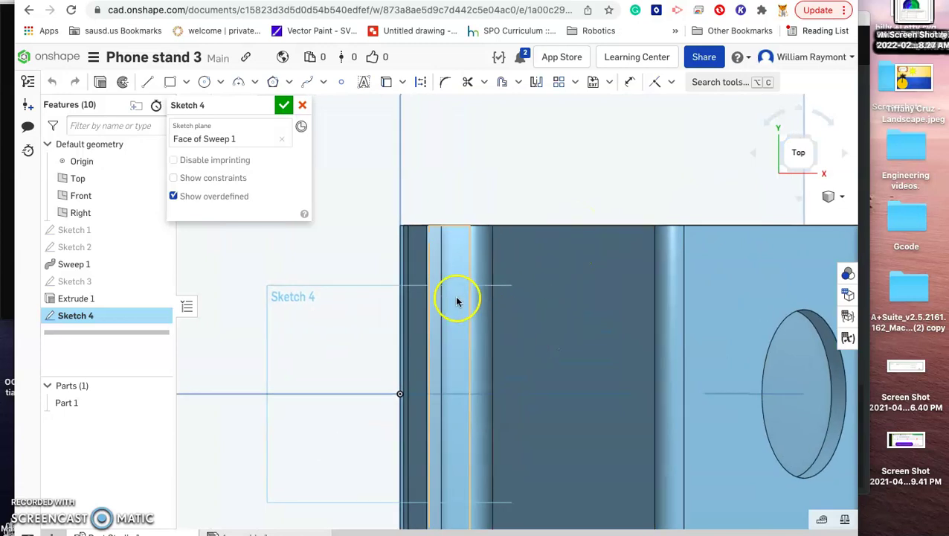
left_click(148, 82)
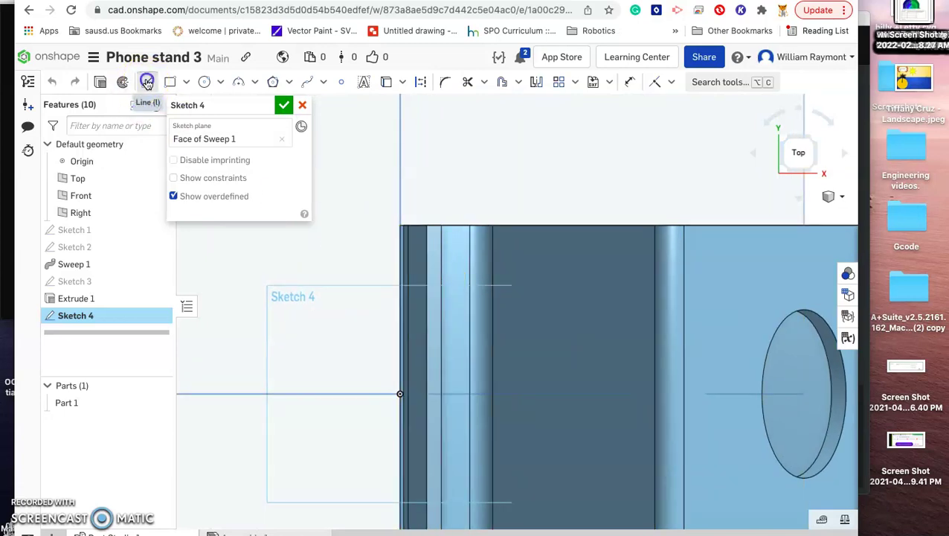
left_click(428, 256)
left_click(440, 256)
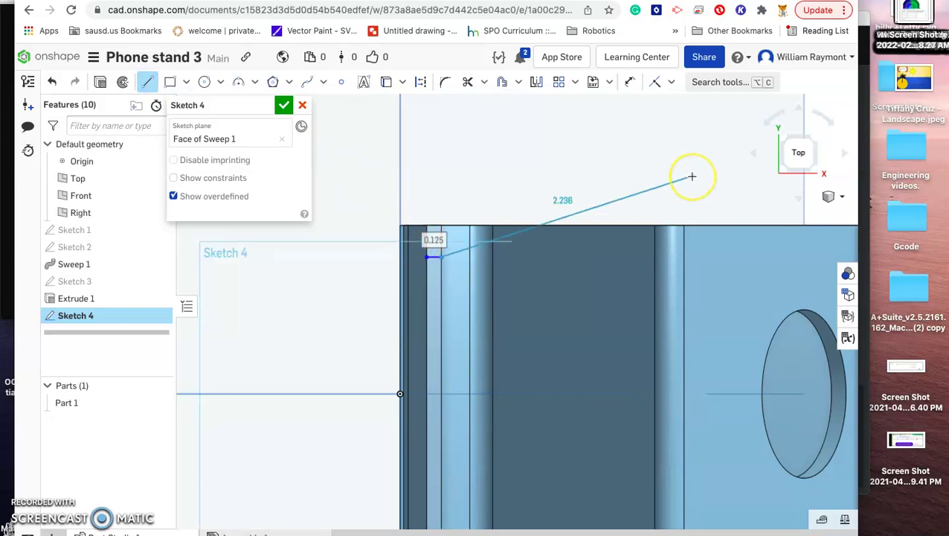
key("Escape")
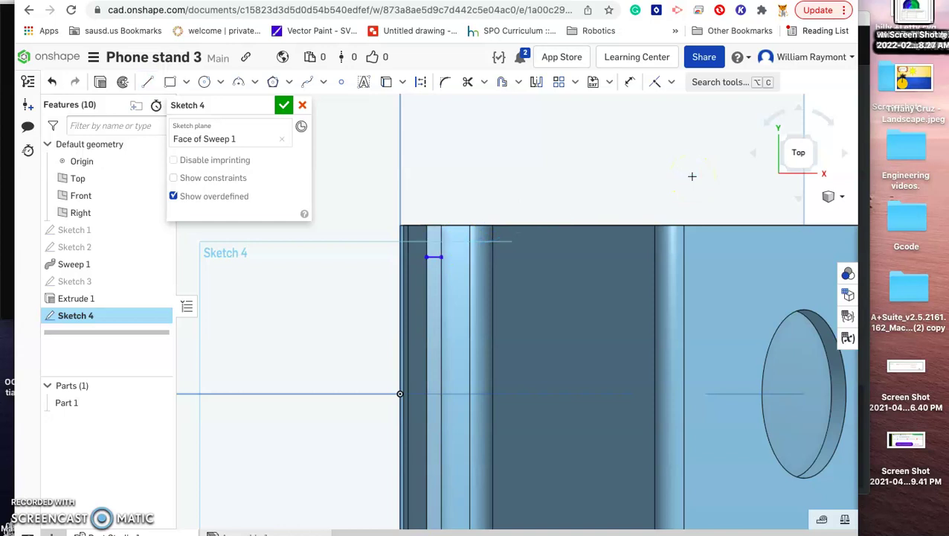
scroll(692, 176, "down", 5)
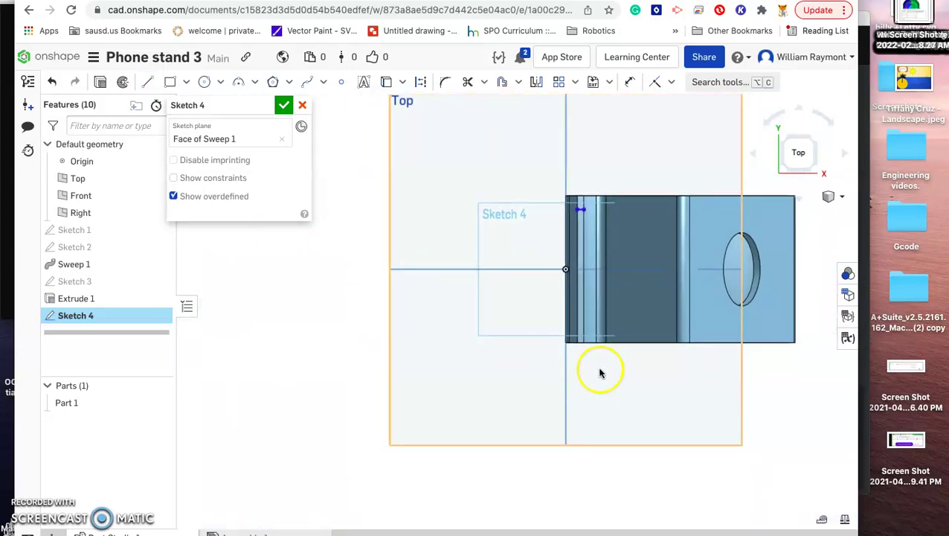
scroll(601, 374, "up", 6)
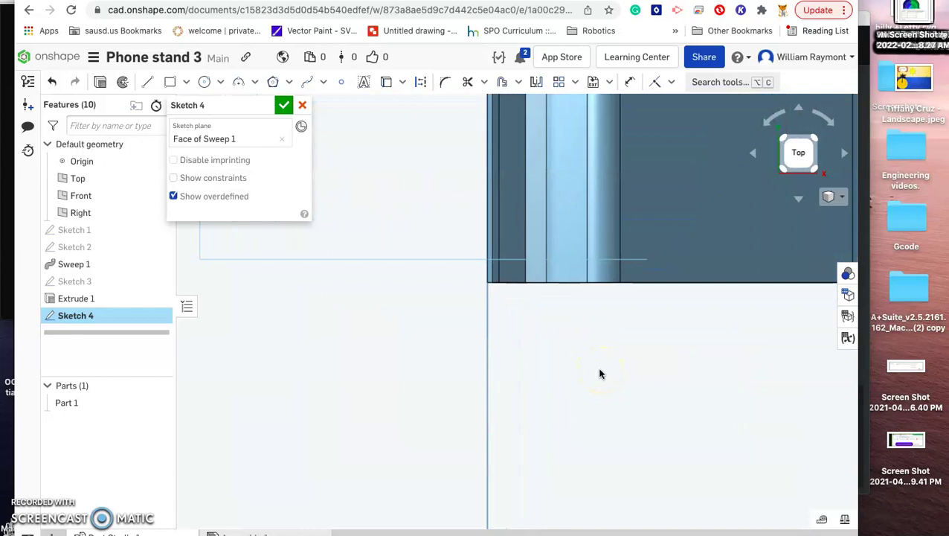
left_click(149, 84)
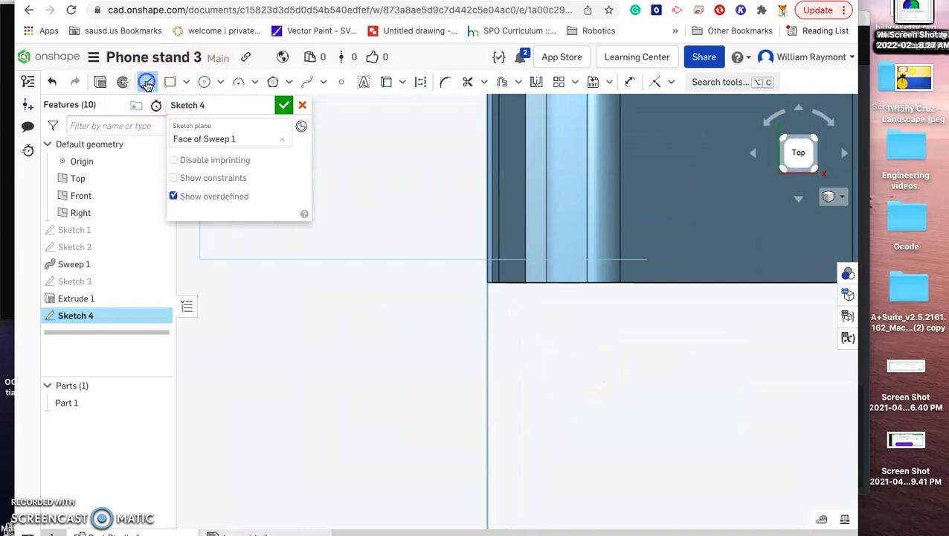
left_click(525, 243)
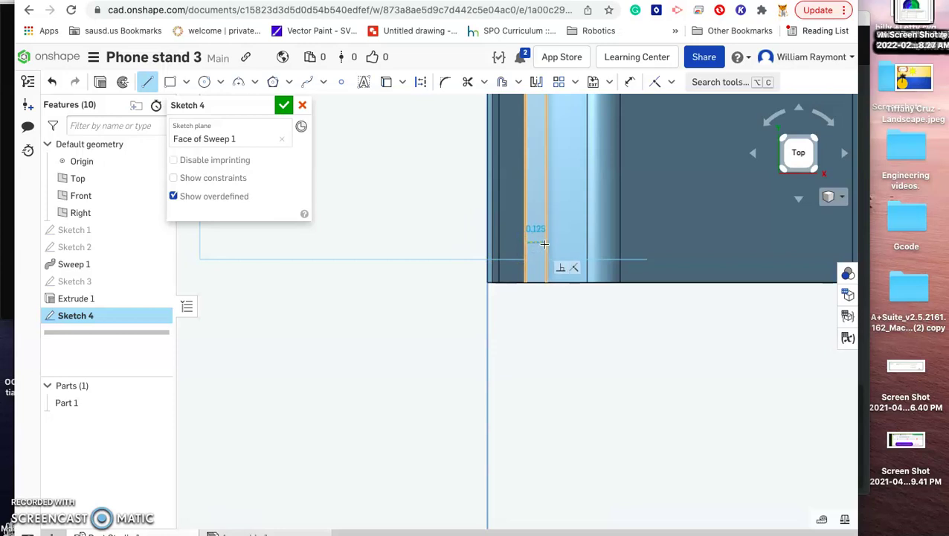
left_click(545, 244)
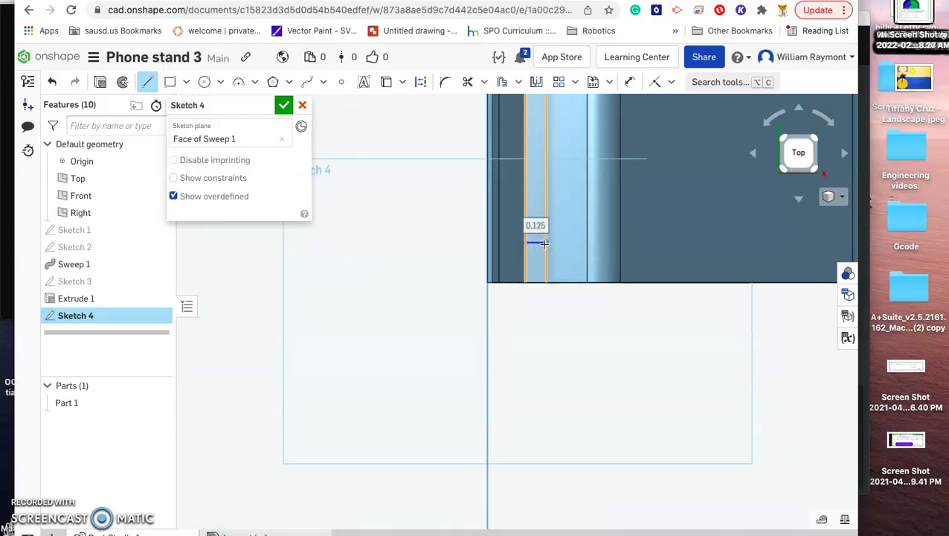
key("Escape")
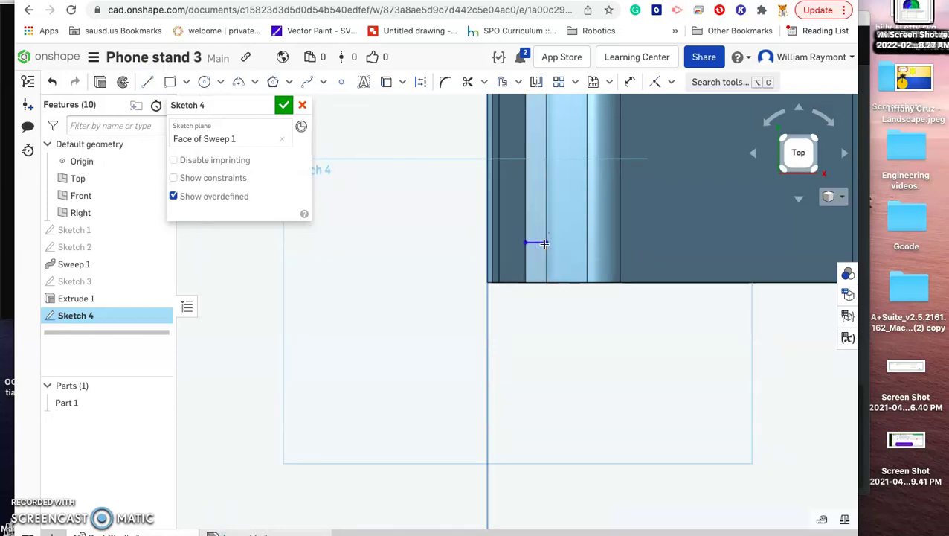
Step: Dimension the line nearest the lip's negative-Y end to 0.25 in from the end edge of the face
left_click(630, 81)
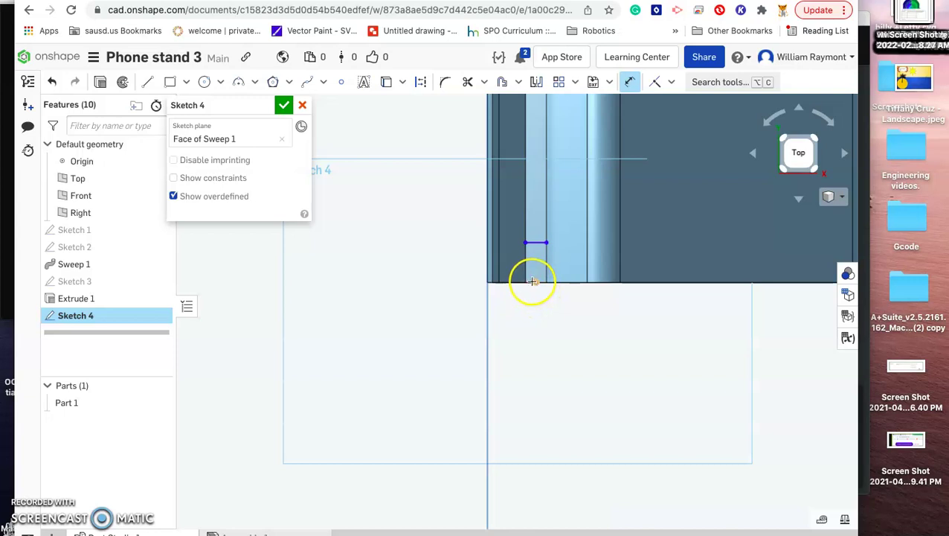
scroll(532, 282, "up", 5)
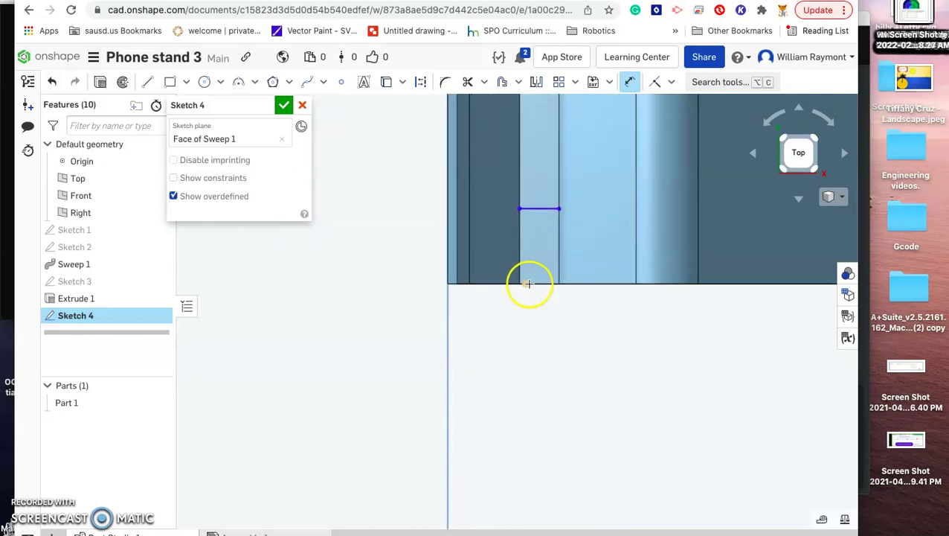
left_click(551, 283)
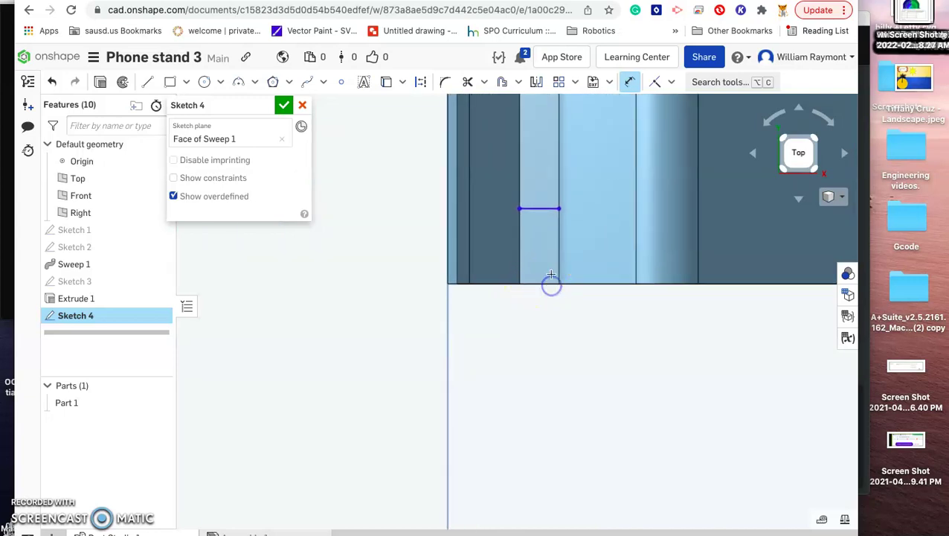
left_click(547, 210)
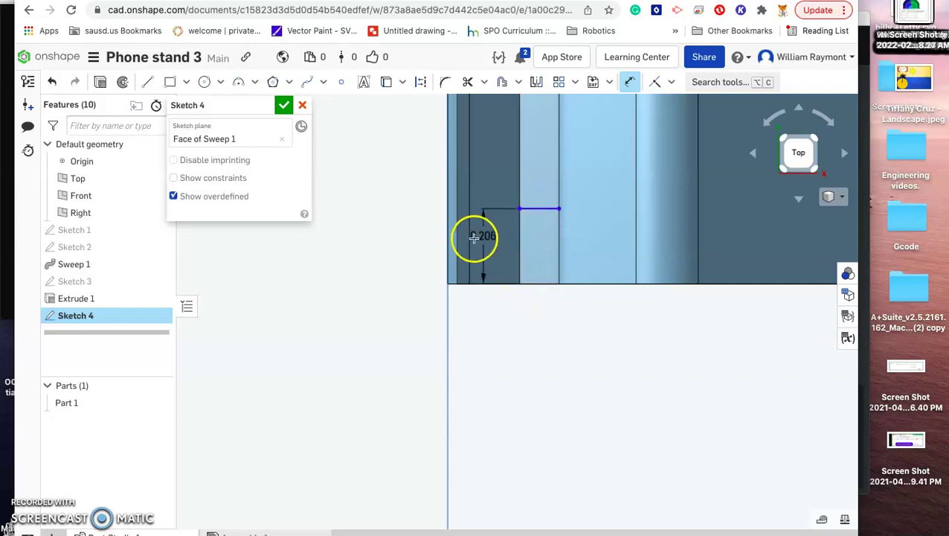
left_click(377, 239)
type("0")
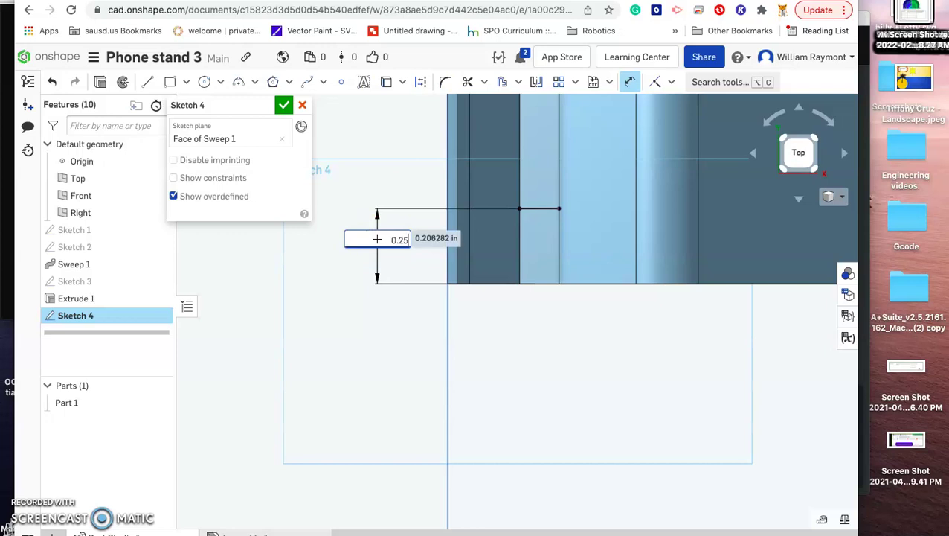
type(".25")
key("Return")
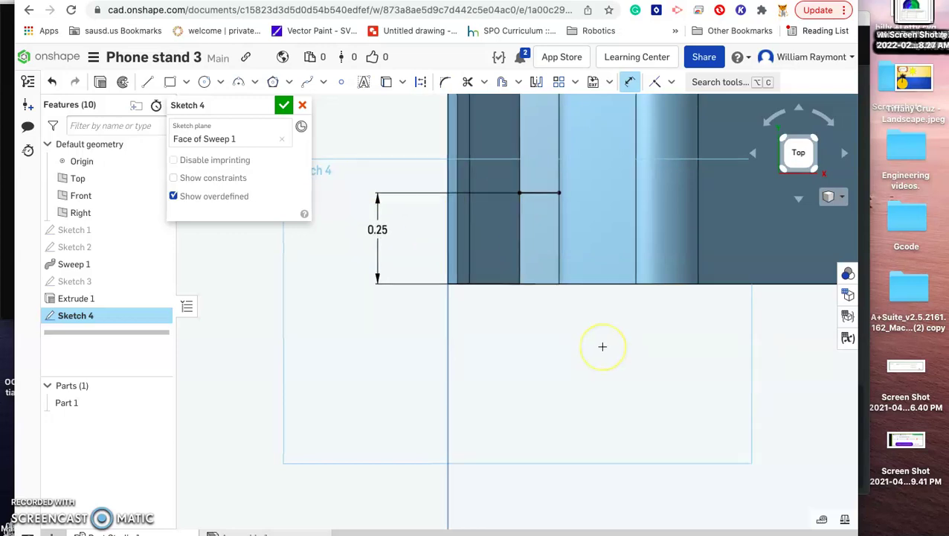
Step: Dimension the line at the lip's opposite, positive-Y end to 0.25 in from its end edge and finish the sketch
scroll(603, 346, "down", 10)
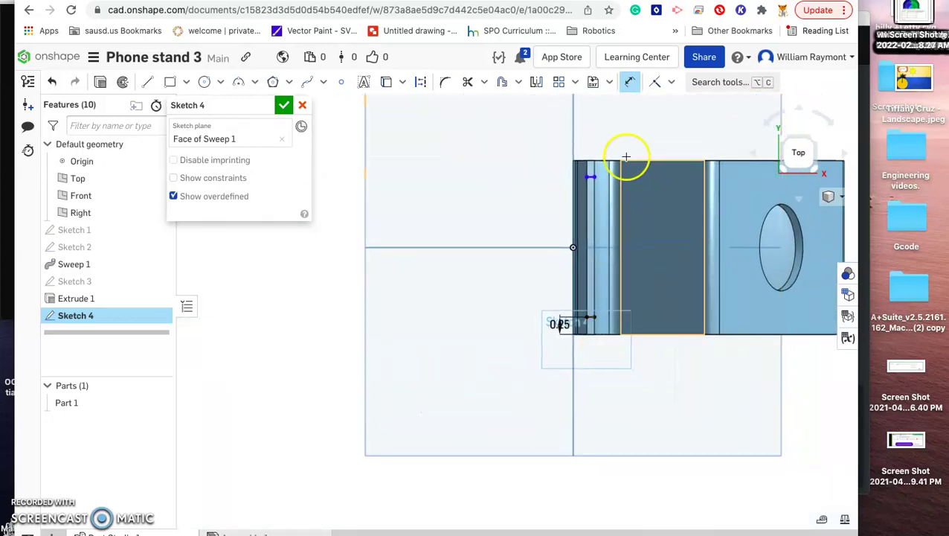
scroll(622, 131, "up", 5)
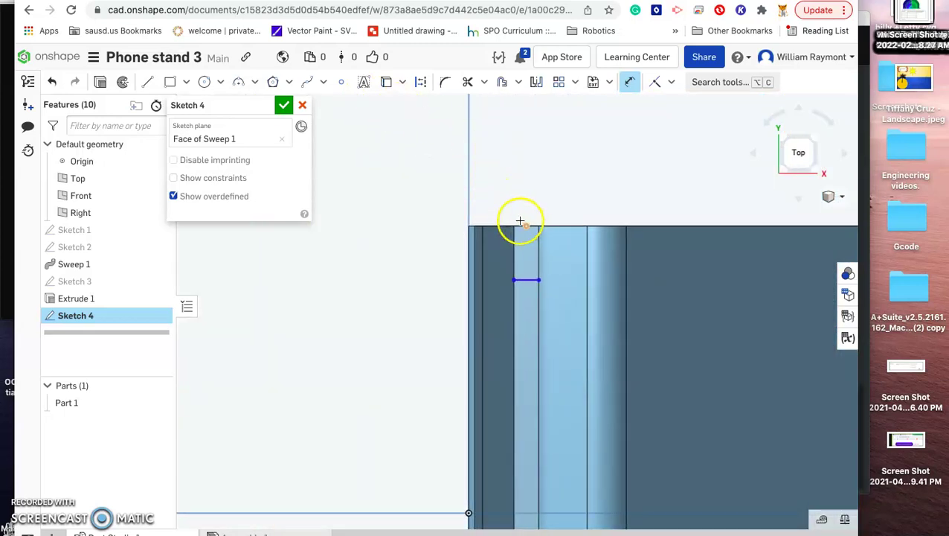
left_click(629, 82)
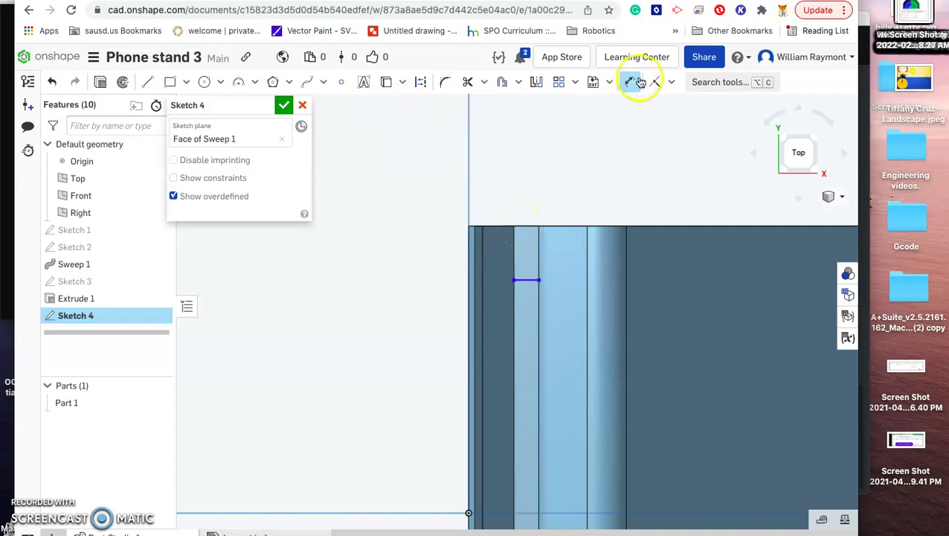
left_click(534, 227)
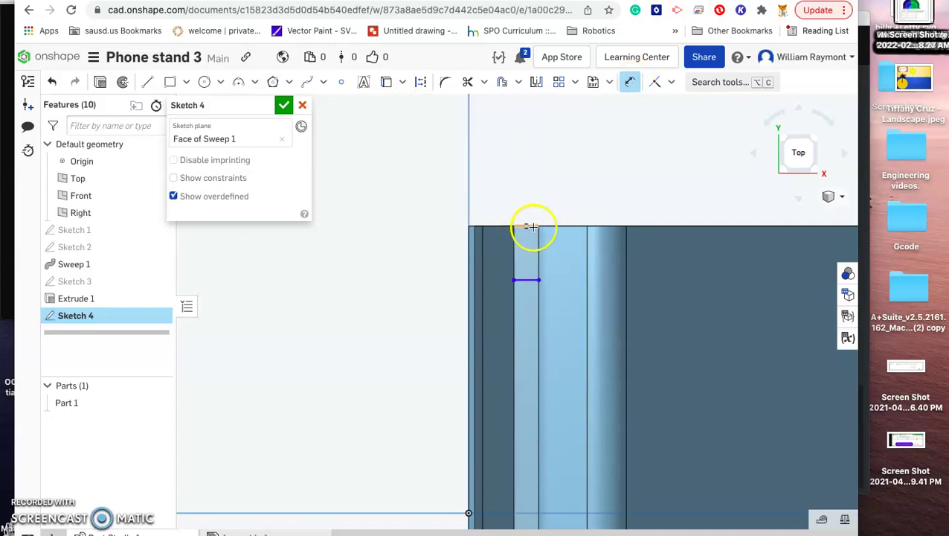
left_click(529, 281)
left_click(521, 230)
left_click_drag(383, 227, 389, 188)
double_click(389, 187)
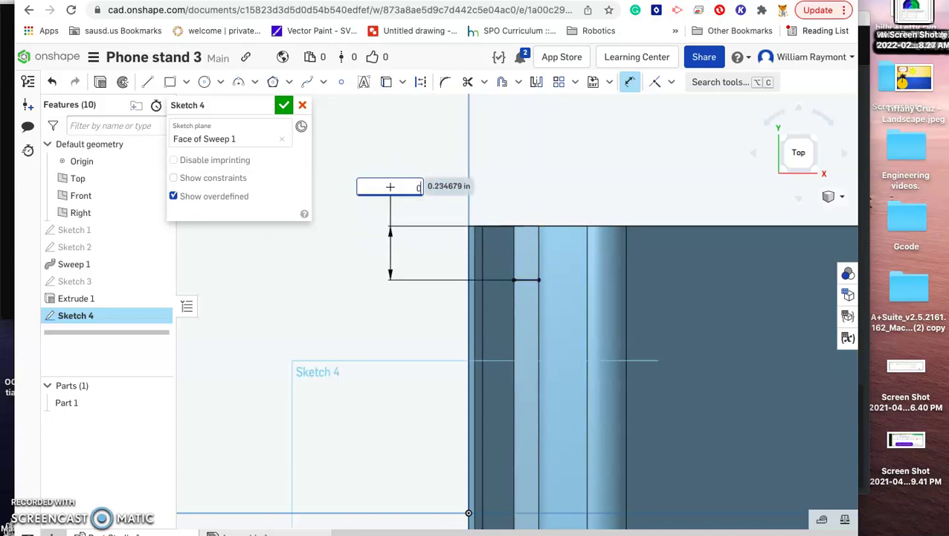
type("0.25")
key("Return")
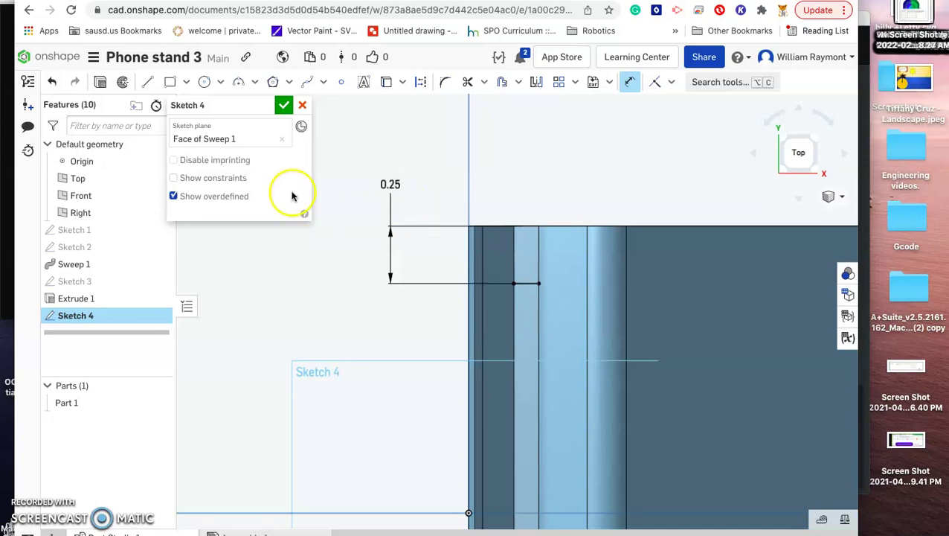
left_click(283, 106)
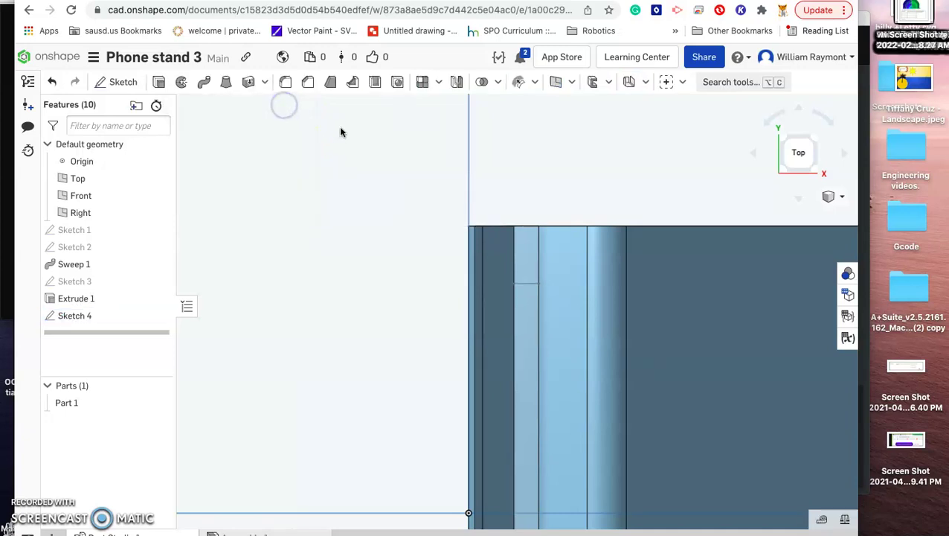
Step: Cut away the middle region between the two lines on the hook's lip with a blind Remove extrude, 0.275 in deep
left_click(526, 341)
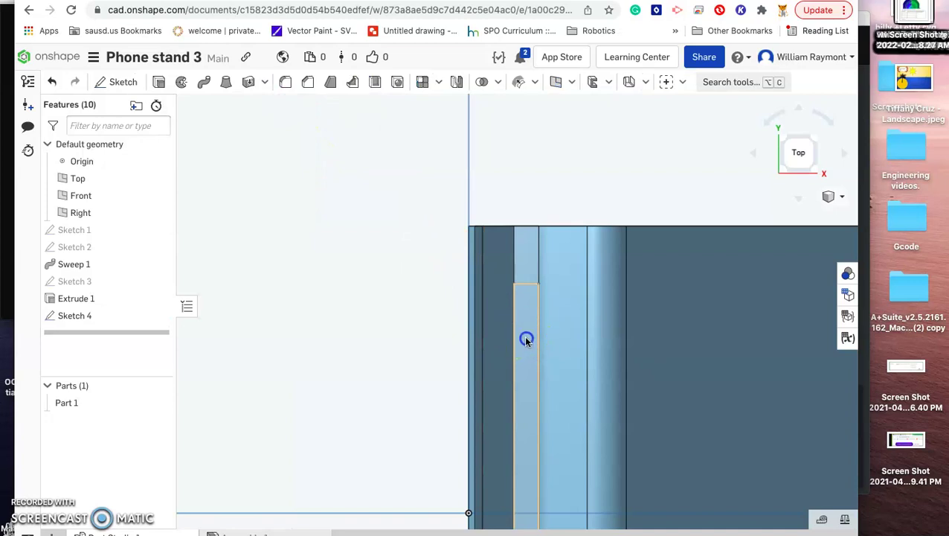
scroll(526, 341, "down", 2)
scroll(526, 340, "down", 5)
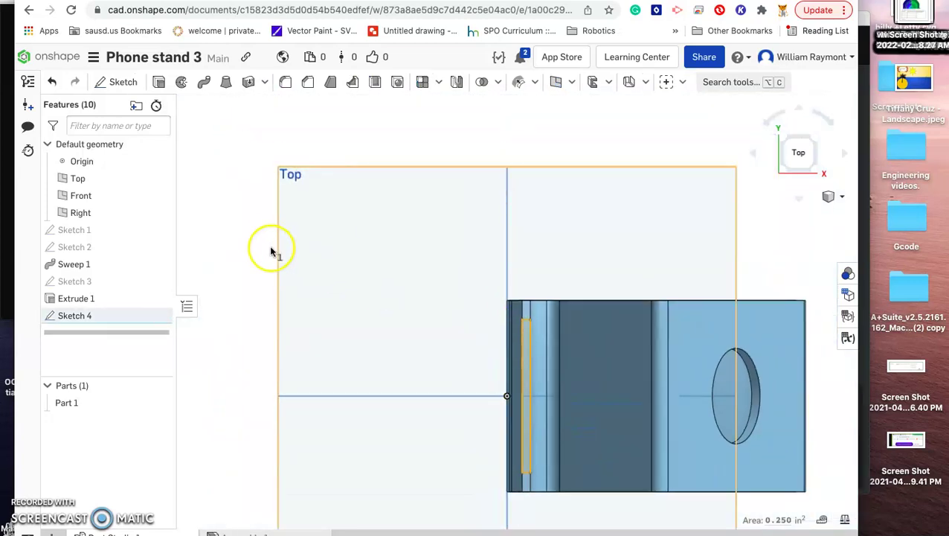
left_click(160, 83)
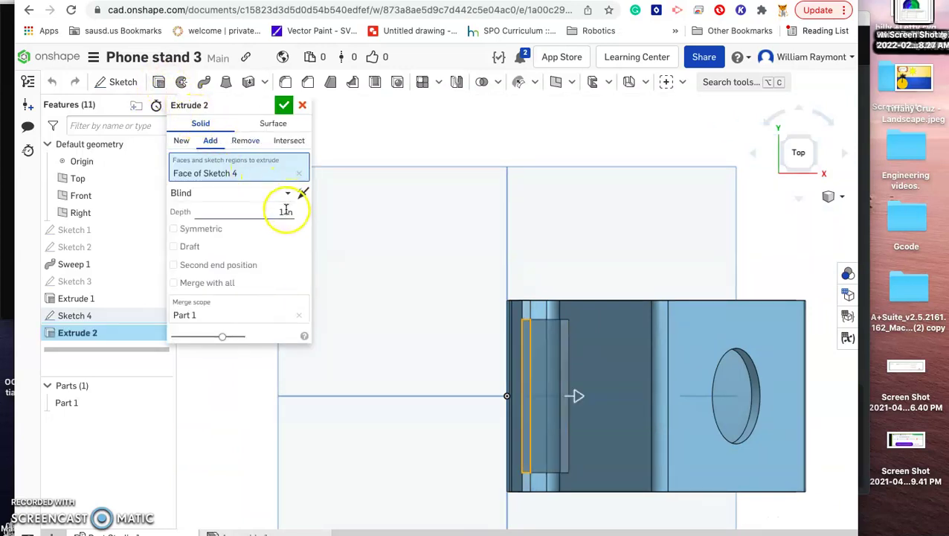
left_click(244, 142)
left_click(285, 213)
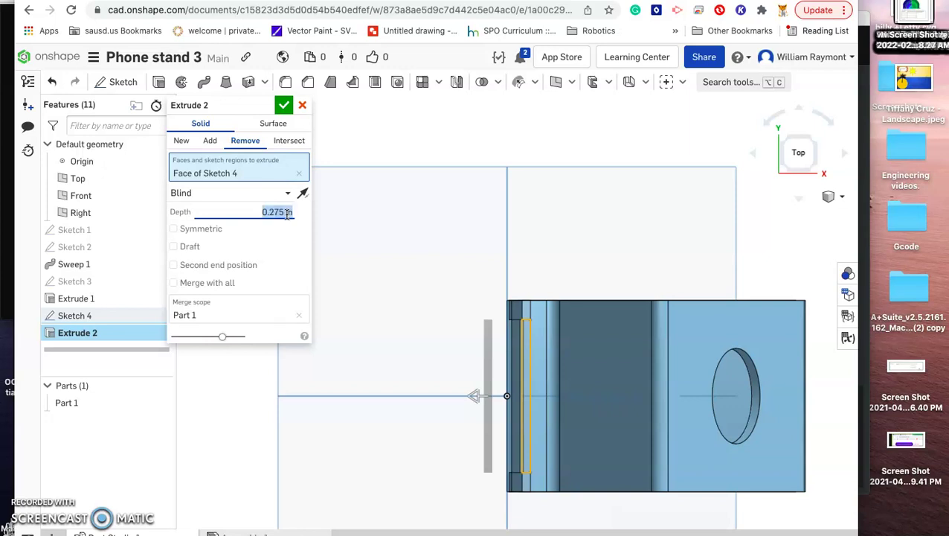
left_click(284, 105)
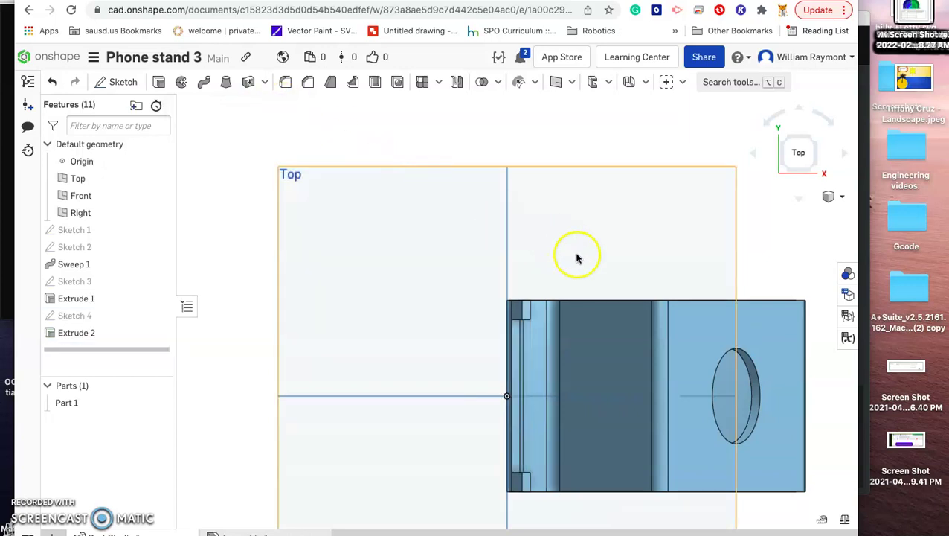
left_click(780, 170)
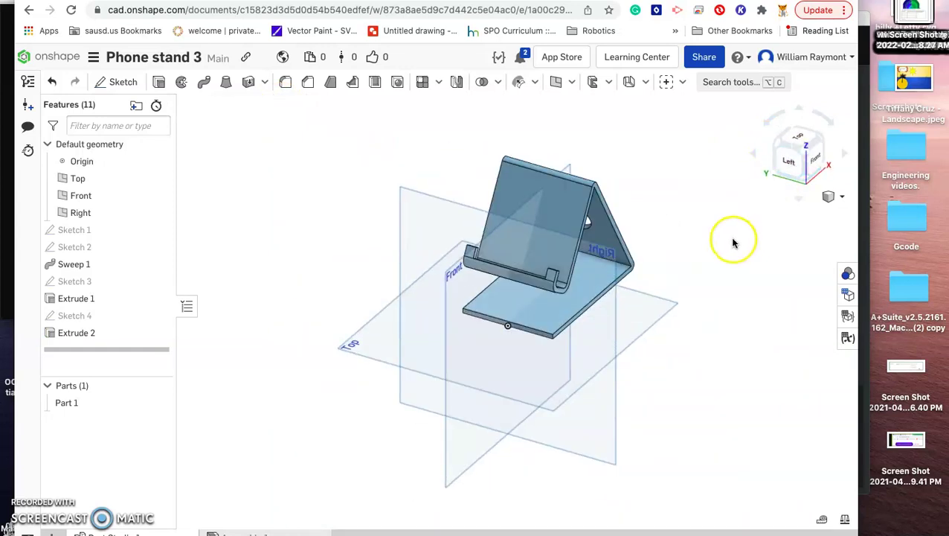
left_click(753, 154)
left_click(753, 154)
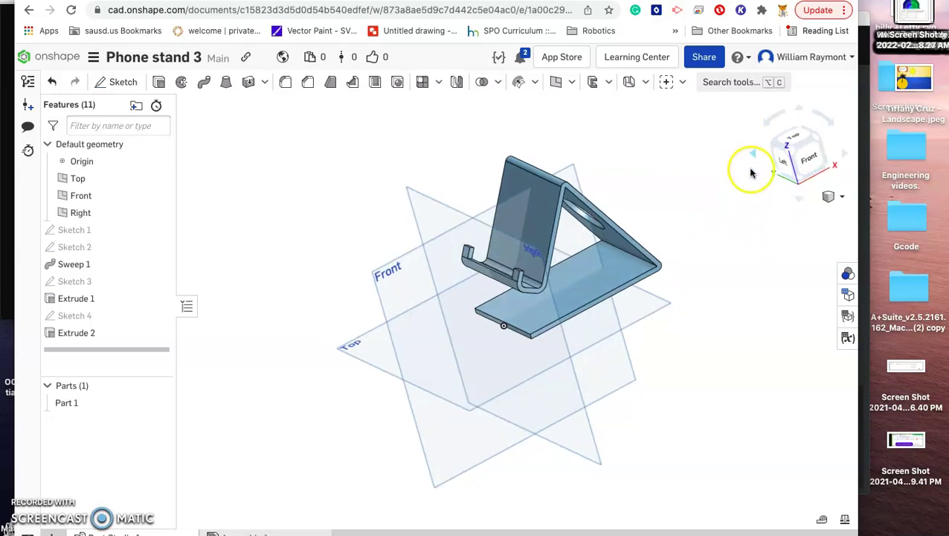
Step: Examine the notched phone stand from above, behind and below, ending on the underside of the front hook
left_click(799, 200)
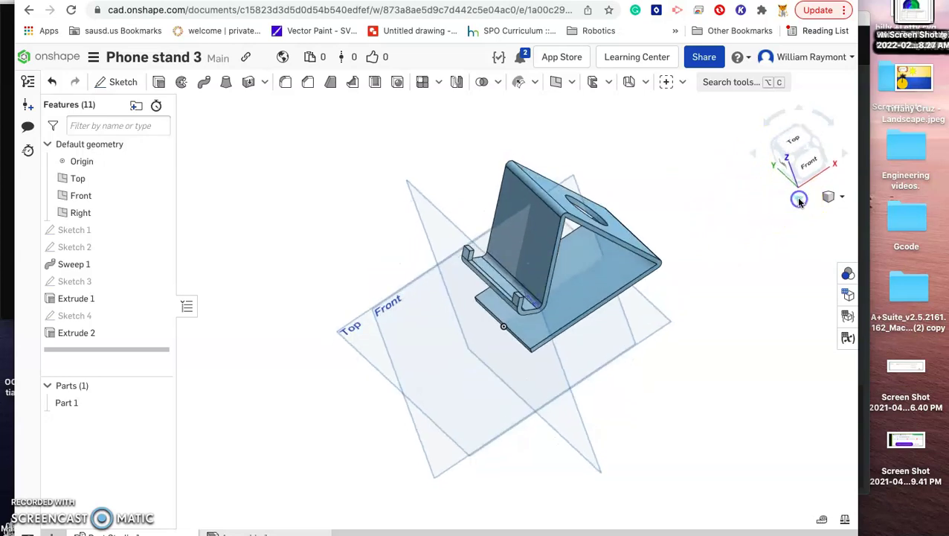
left_click(799, 199)
left_click(799, 199)
left_click(799, 200)
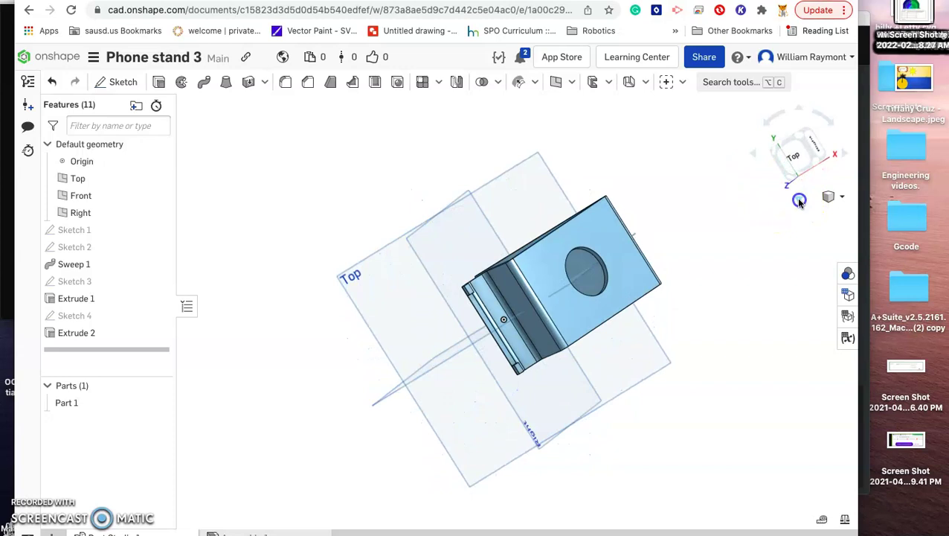
left_click(799, 199)
left_click(799, 199)
left_click(799, 200)
left_click(799, 199)
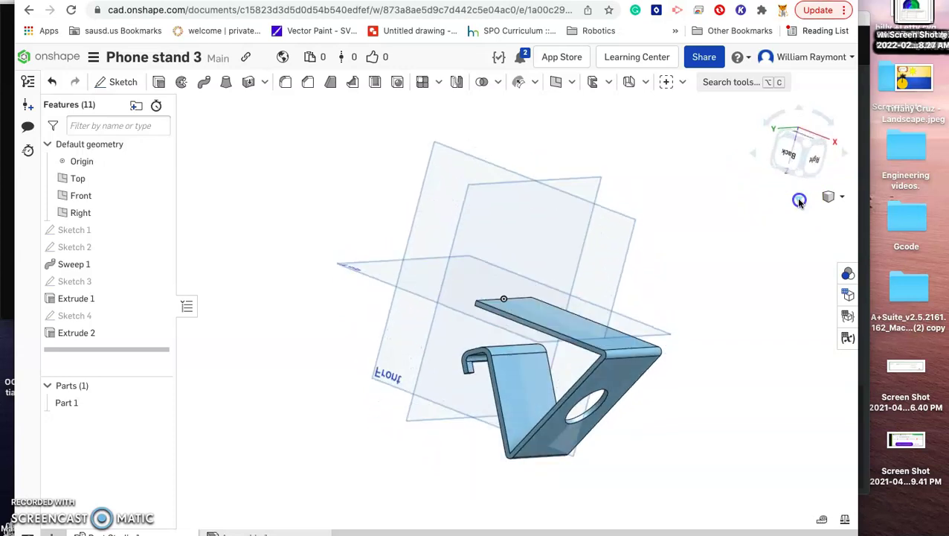
left_click(799, 199)
left_click(799, 199)
left_click(799, 199)
left_click(800, 200)
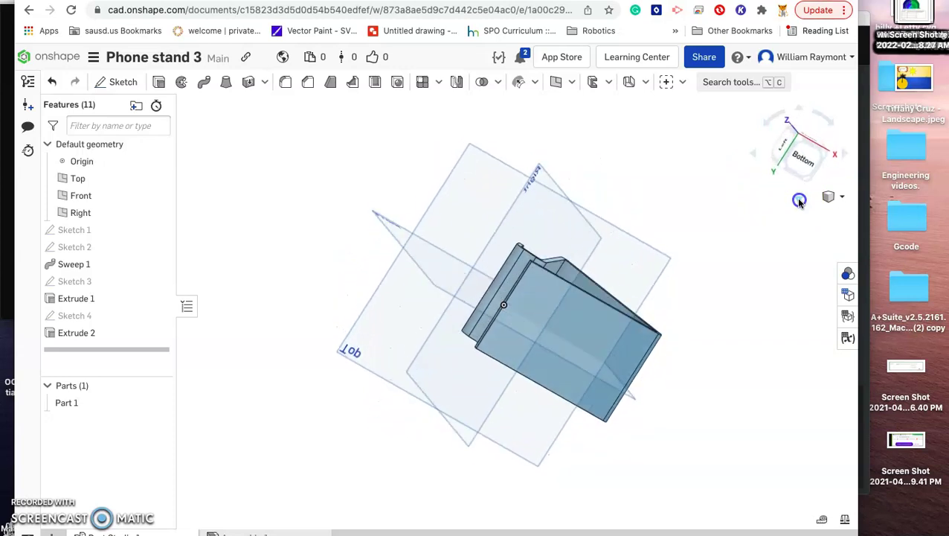
left_click(799, 199)
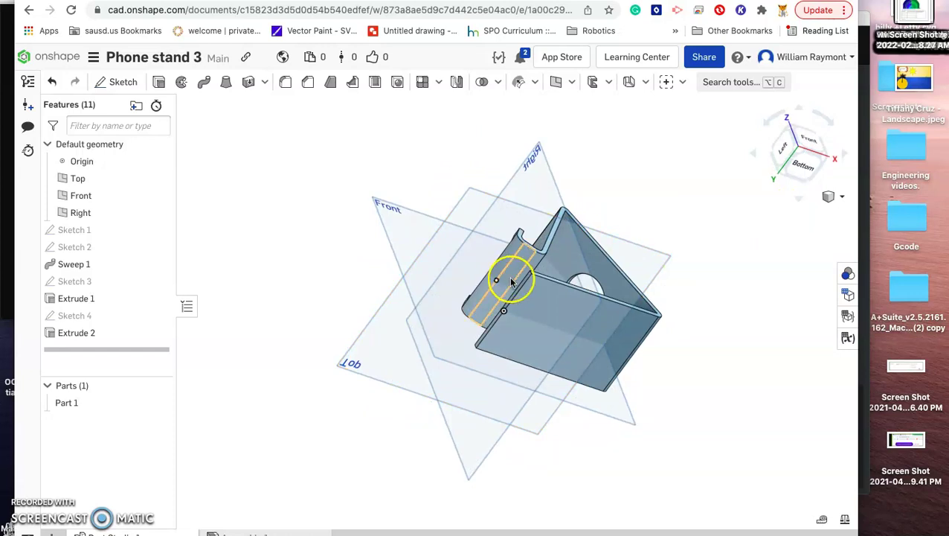
Step: Select the flat face on the underside of the front hook and look at the stand squarely from its left side
left_click(511, 277)
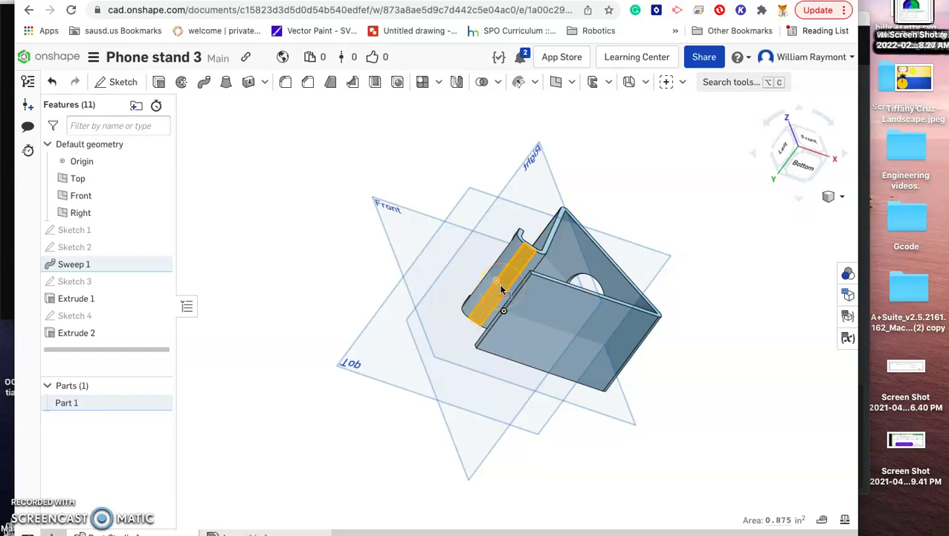
left_click(497, 293)
left_click(499, 292)
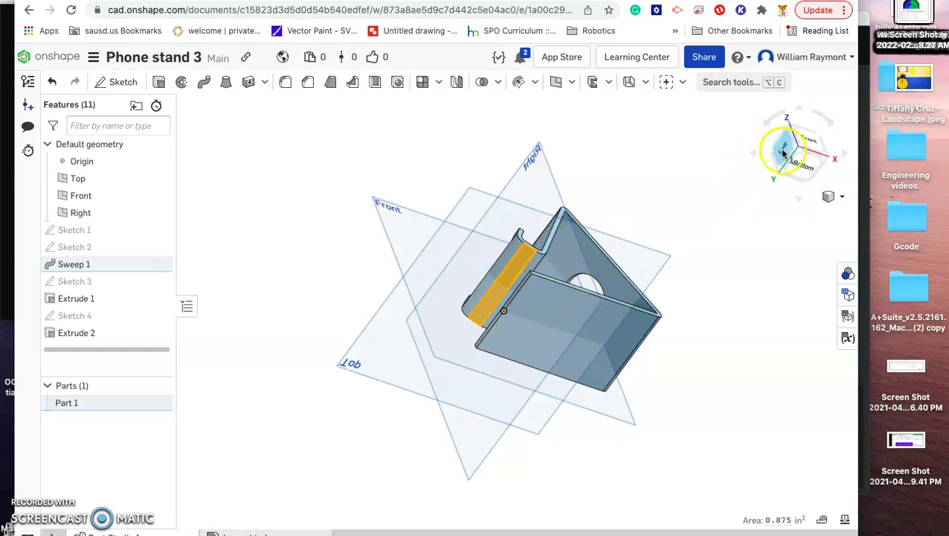
left_click(783, 153)
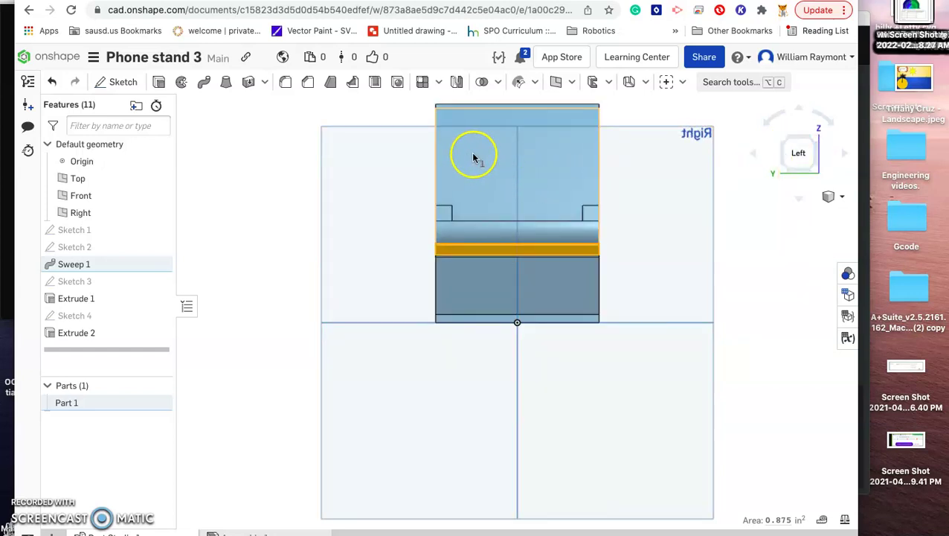